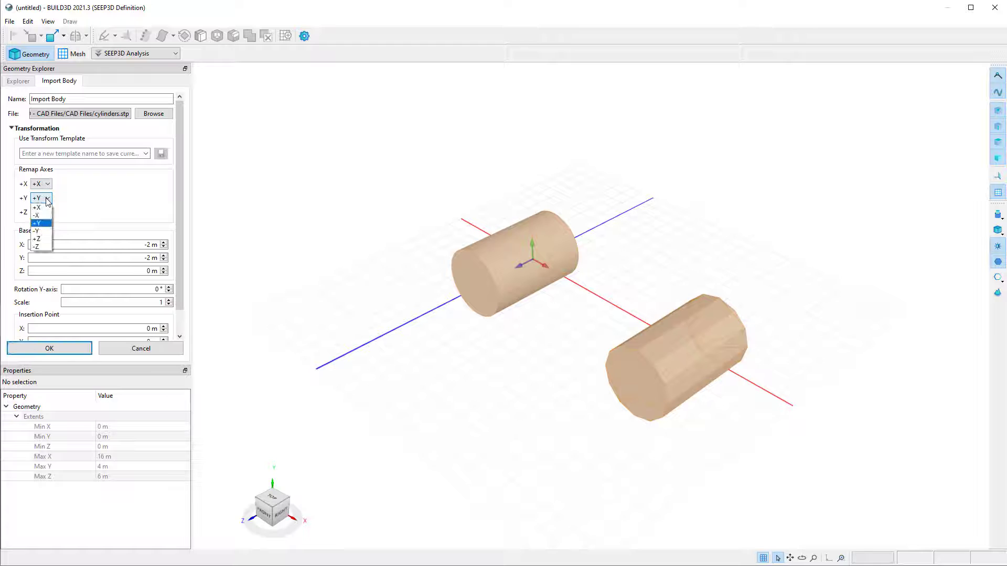
Remap the cylinders' +Y axis to +Z and +Z axis to +Y, finish the import, and save the transform template as Import Body.
left_click(47, 219)
left_click(47, 212)
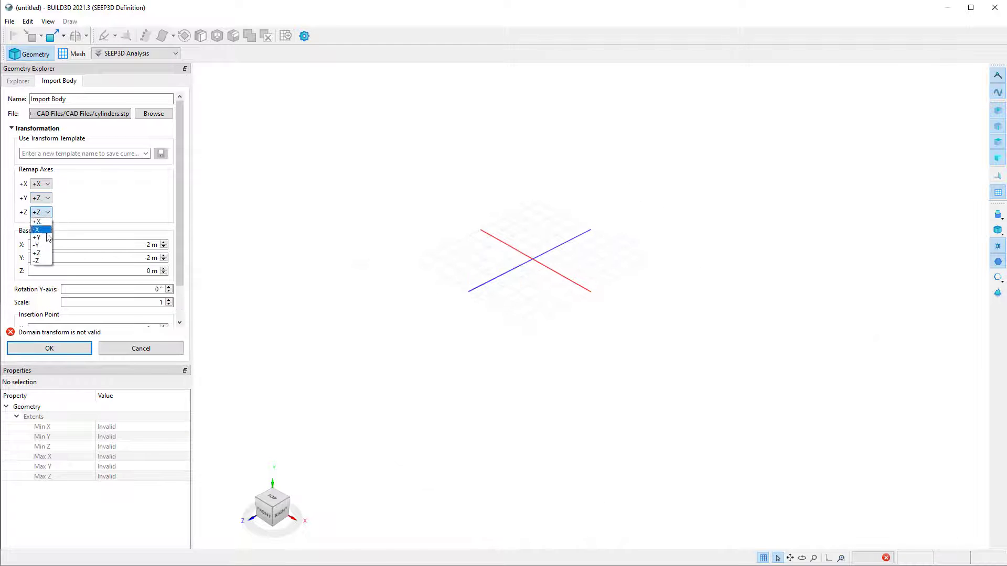
left_click(48, 241)
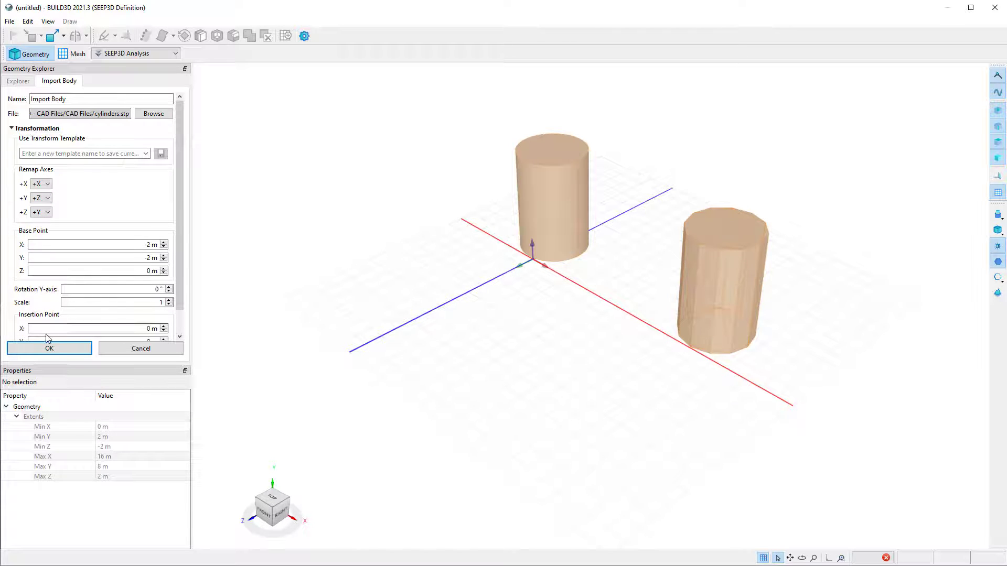
left_click(46, 348)
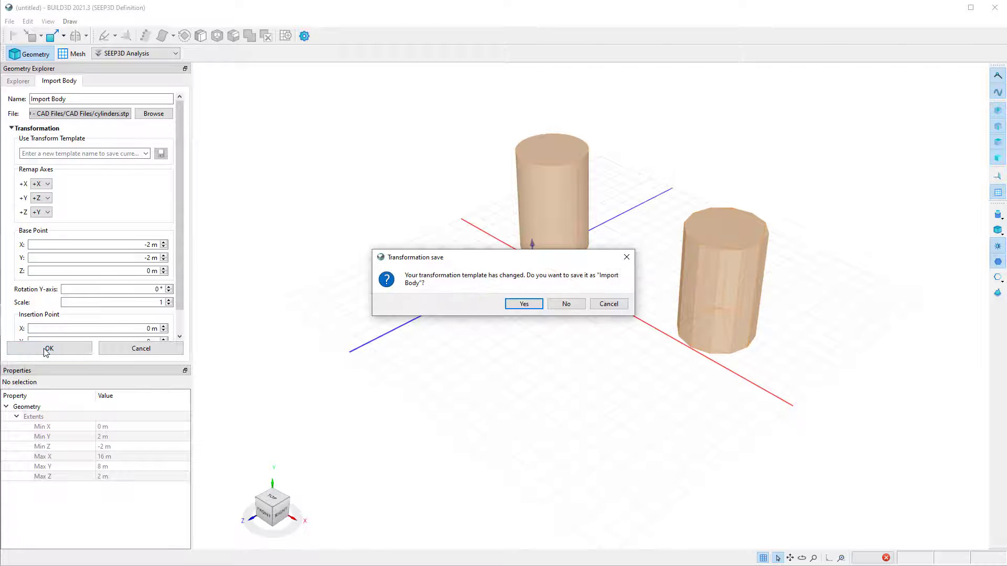
left_click(532, 309)
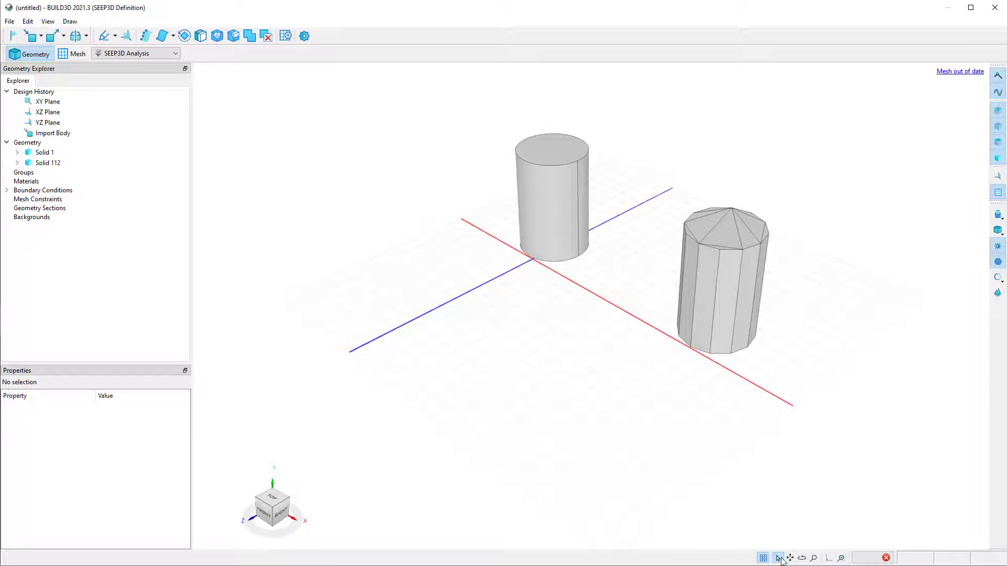
Examine the individual faces of the smooth cylinder, Solid 112.
left_click(802, 558)
left_click_drag(571, 409, 653, 426)
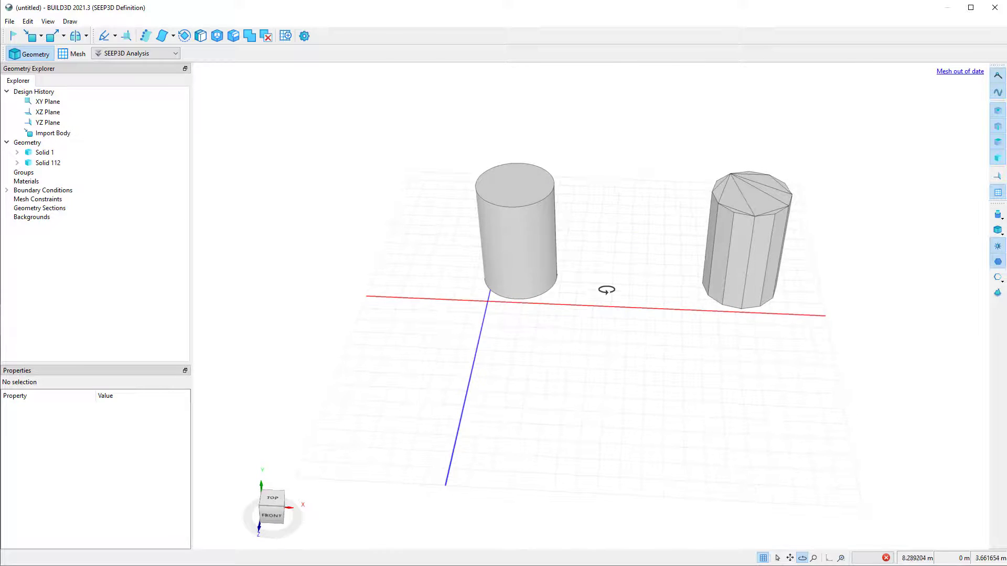
scroll(607, 285, "up", 3)
left_click_drag(626, 356, 630, 343)
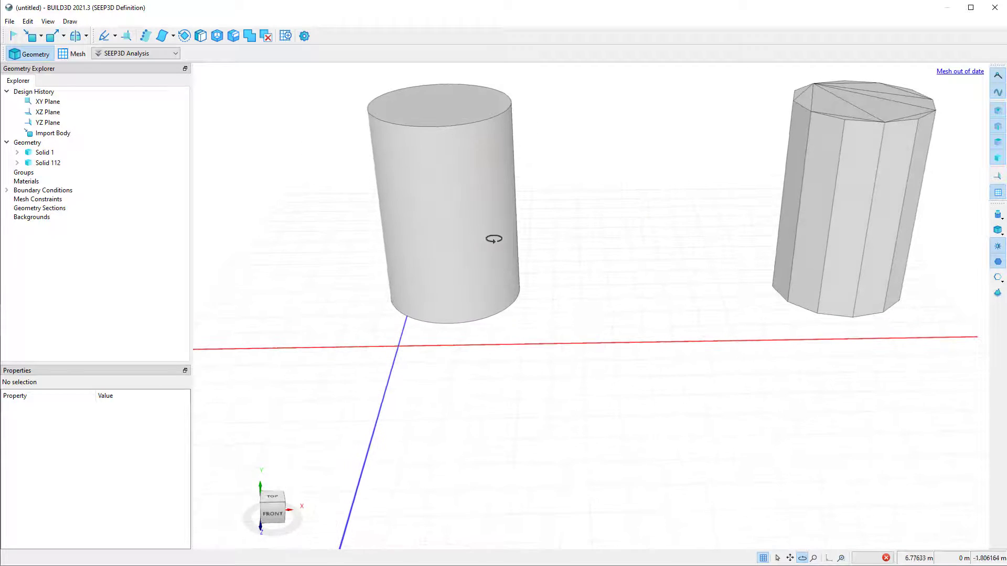
left_click(472, 227)
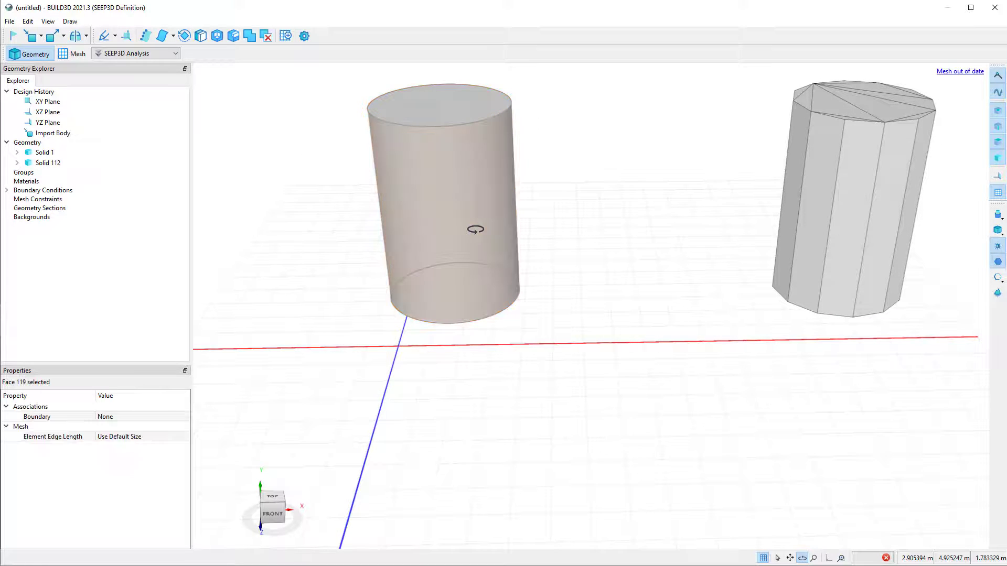
left_click(18, 163)
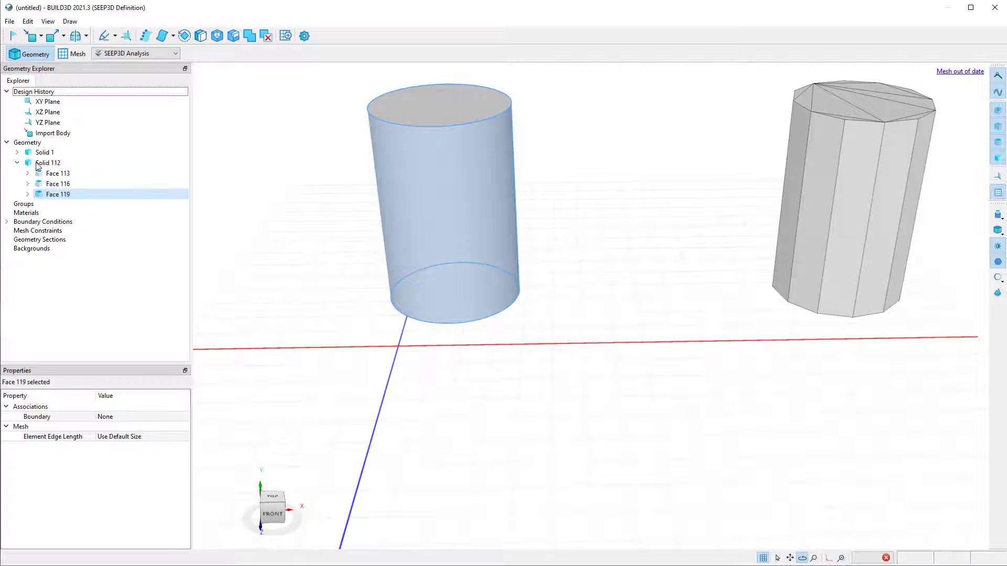
left_click(61, 174)
left_click(69, 184)
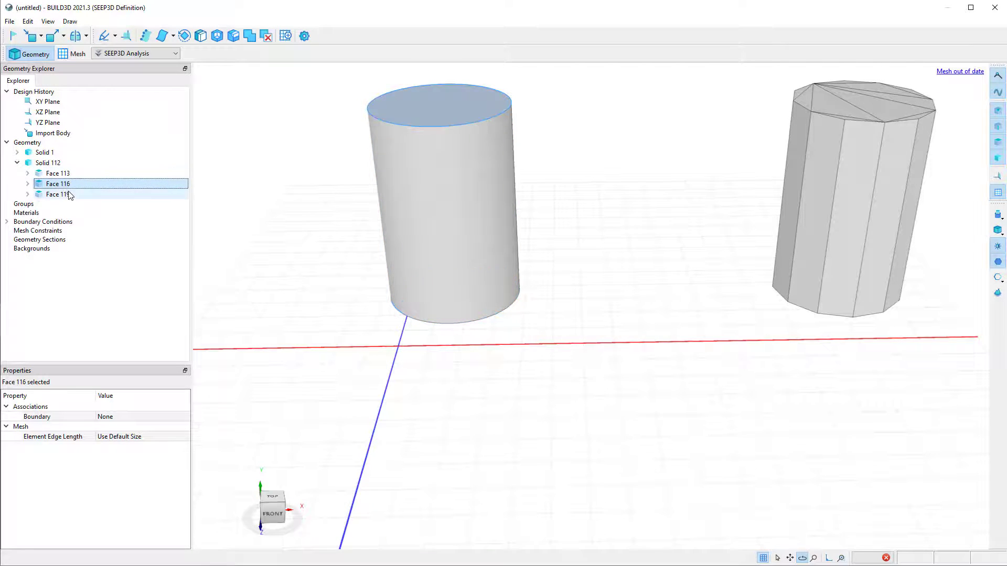
left_click(70, 196)
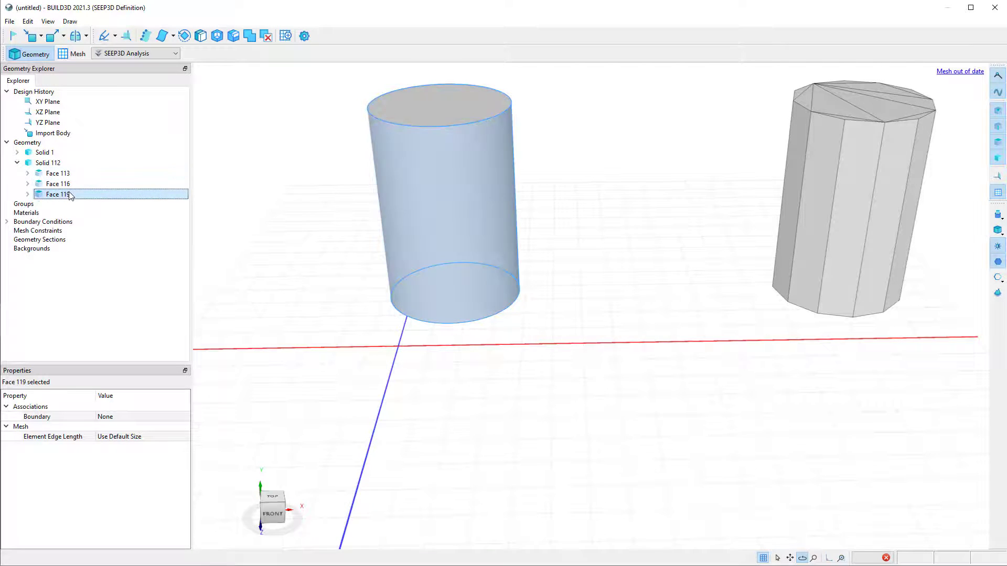
Examine the individual faces that make up the faceted cylinder, Solid 1.
left_click(38, 153)
left_click(18, 152)
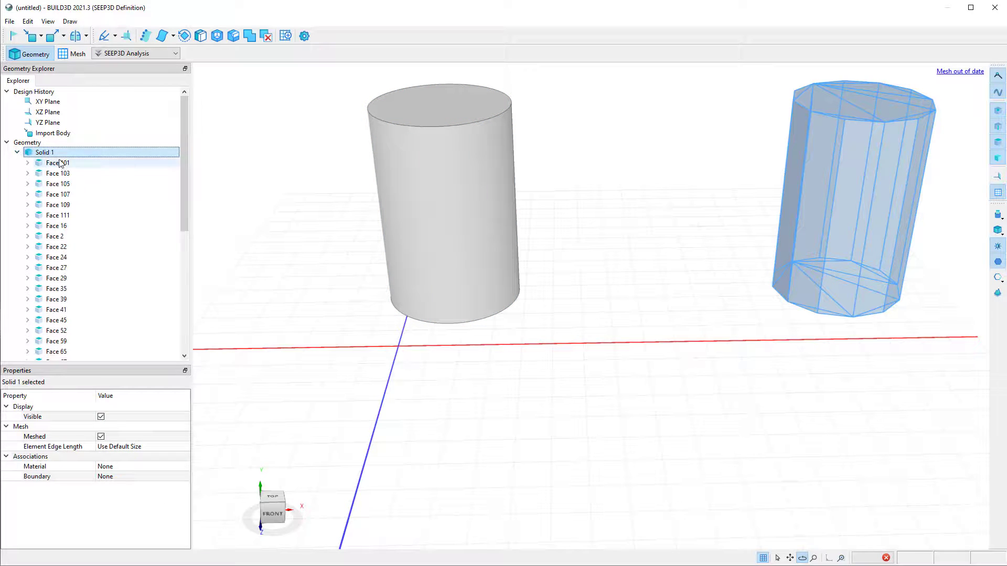
left_click(61, 164)
left_click(66, 174)
left_click(70, 194)
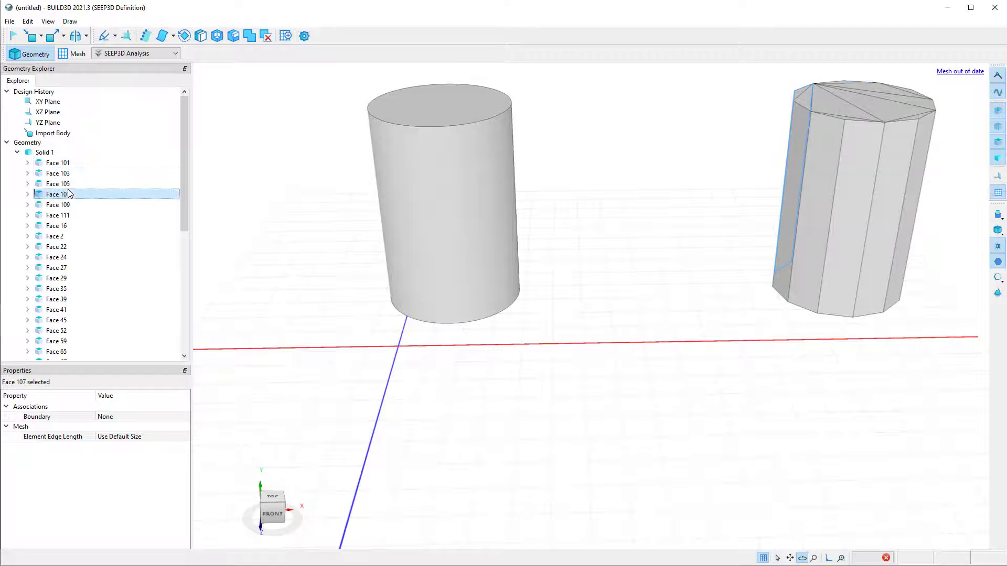
left_click(75, 216)
left_click(74, 226)
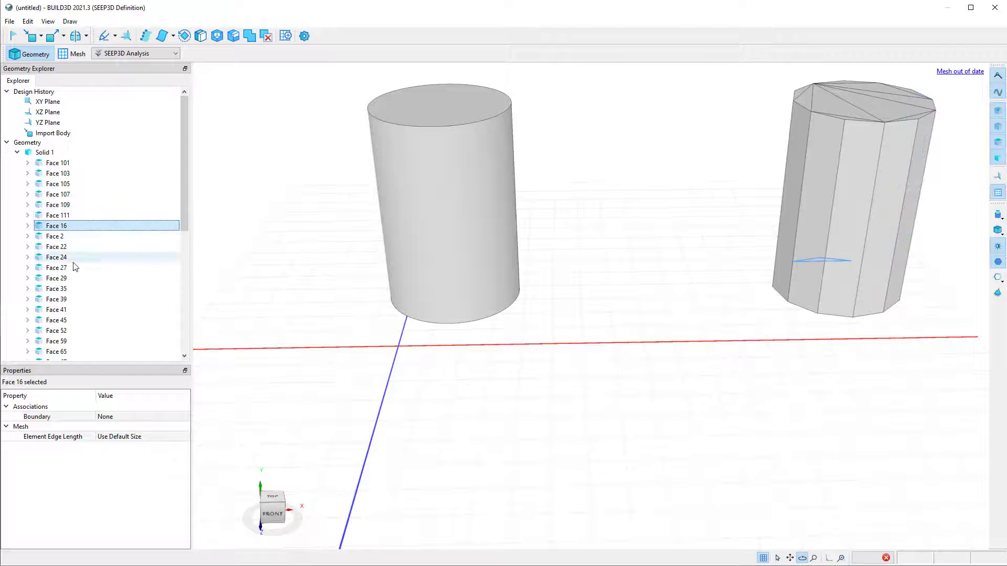
left_click(75, 268)
left_click(72, 288)
left_click(71, 320)
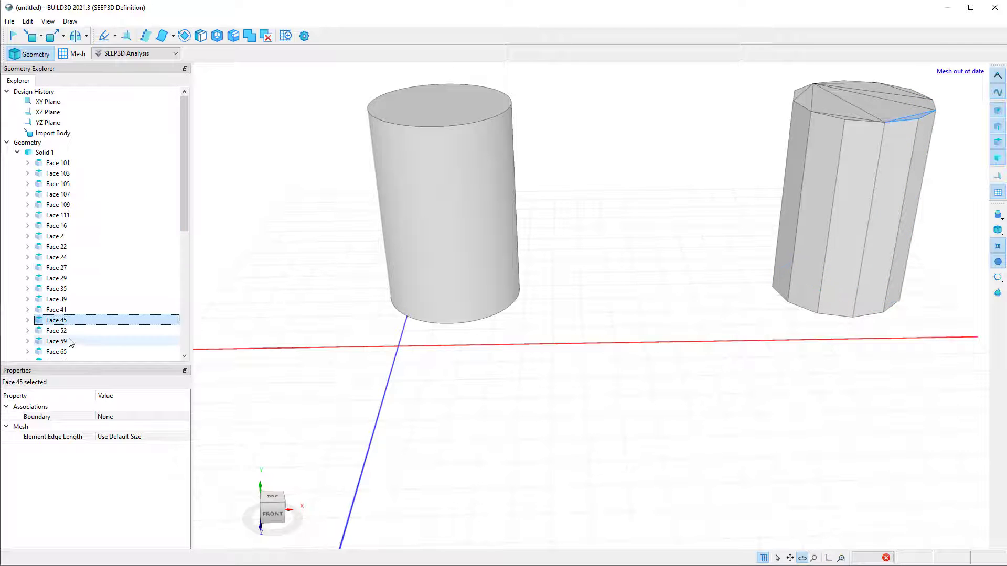
left_click(71, 342)
left_click(68, 352)
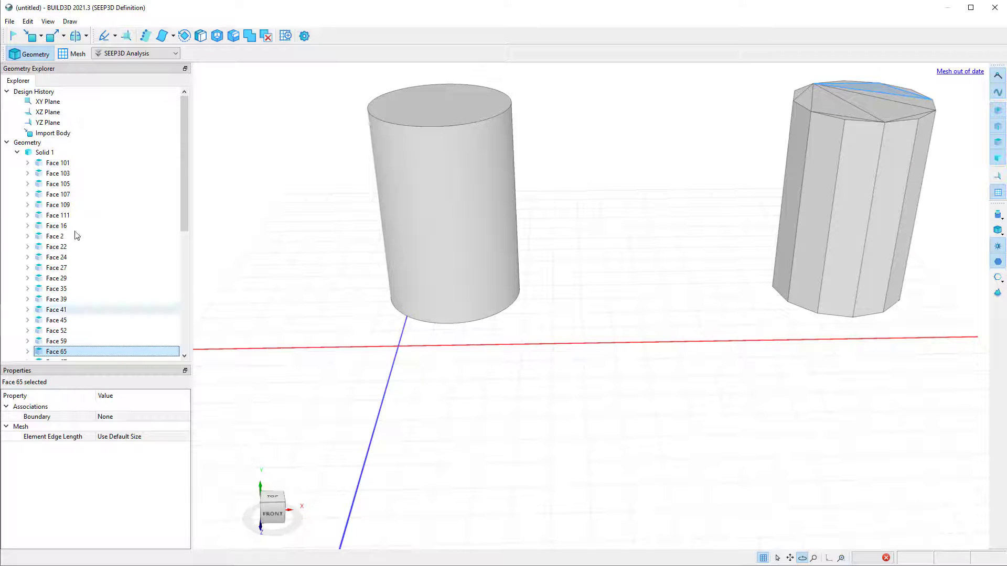
Delete the imported cylinders body from the design history.
left_click(88, 135)
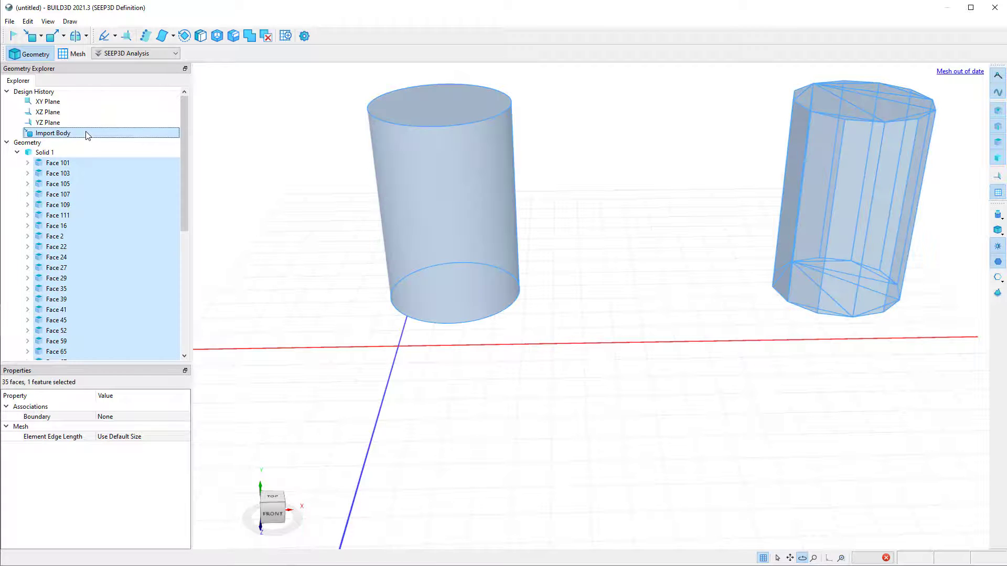
right_click(88, 135)
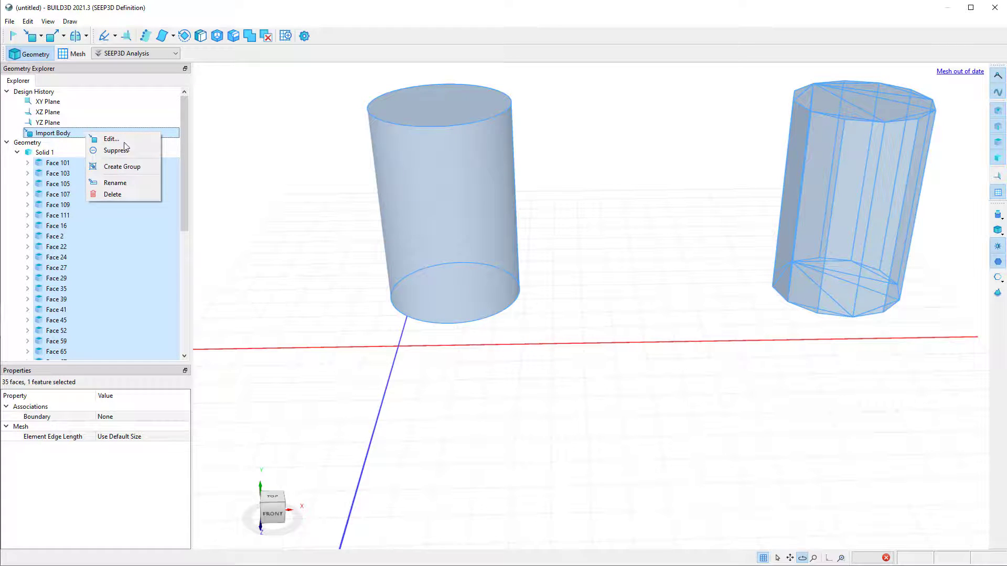
left_click(117, 194)
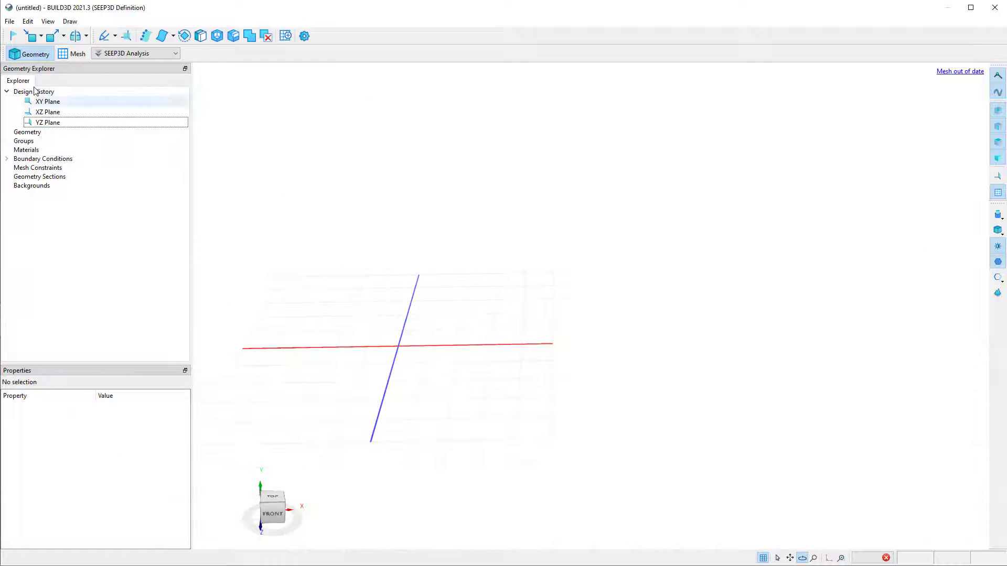
Import subway.step as a body, applying the saved Import Body transform template.
left_click(42, 36)
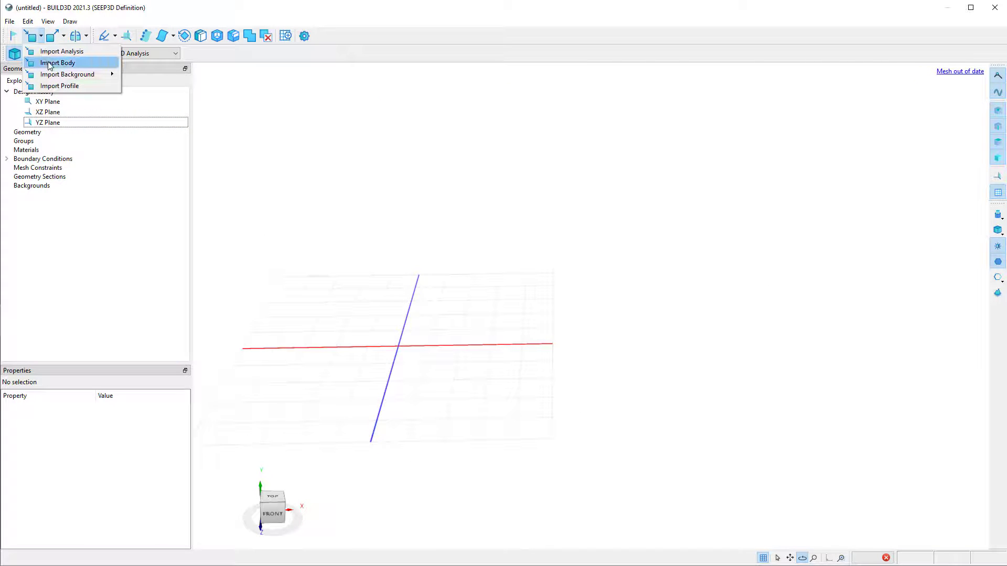
left_click(50, 63)
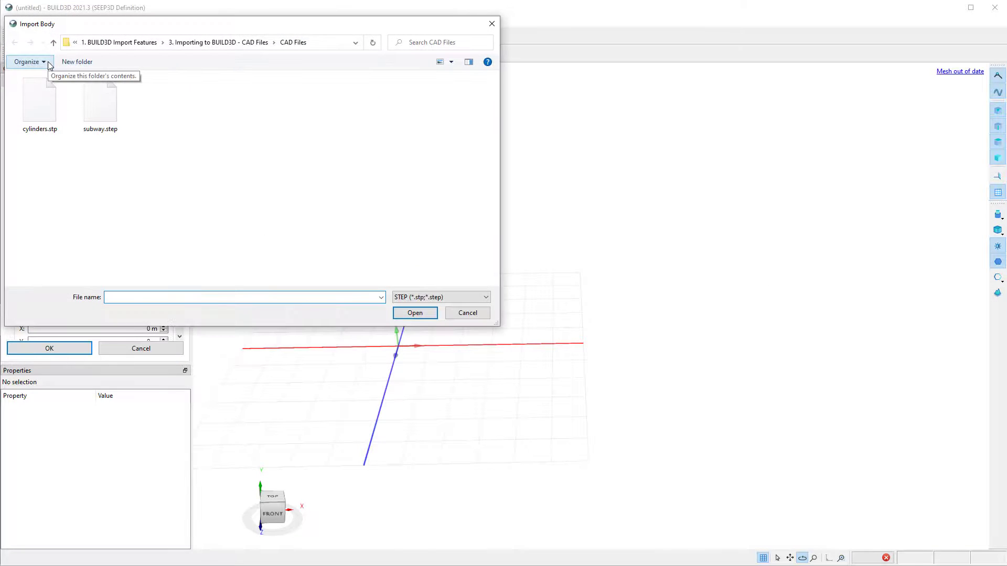
left_click(98, 111)
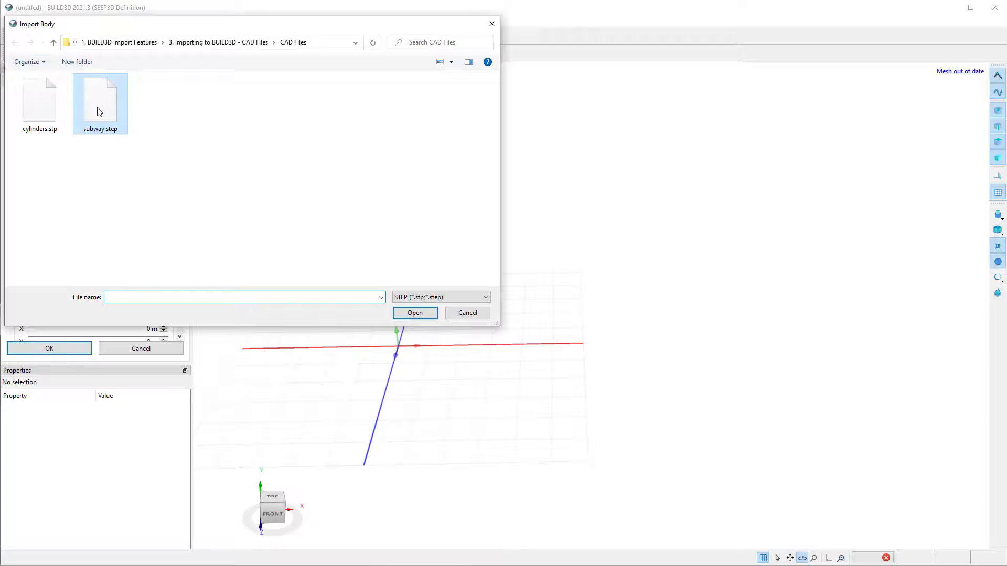
left_click(414, 313)
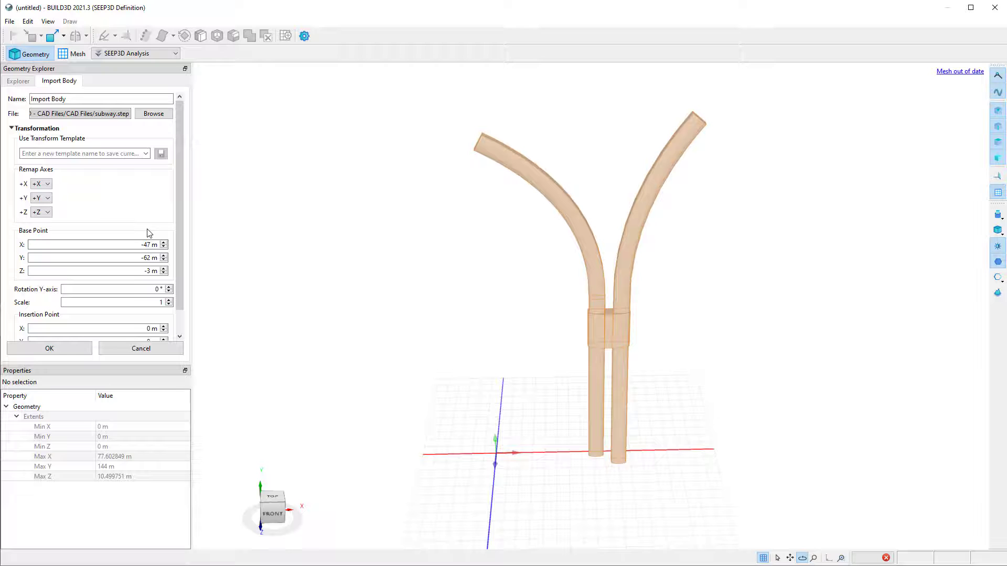
left_click(146, 153)
left_click(105, 162)
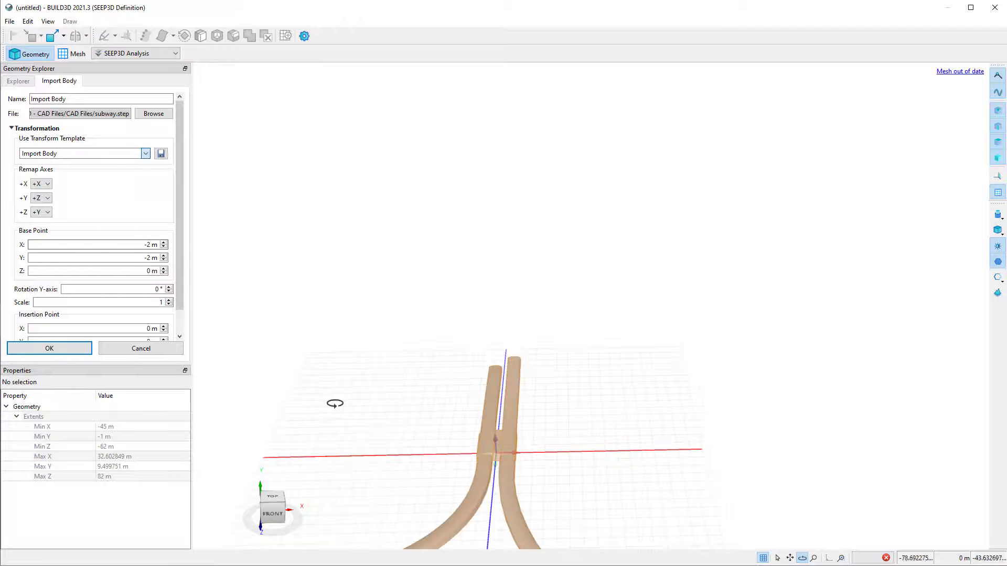
left_click_drag(333, 404, 299, 456)
left_click(70, 350)
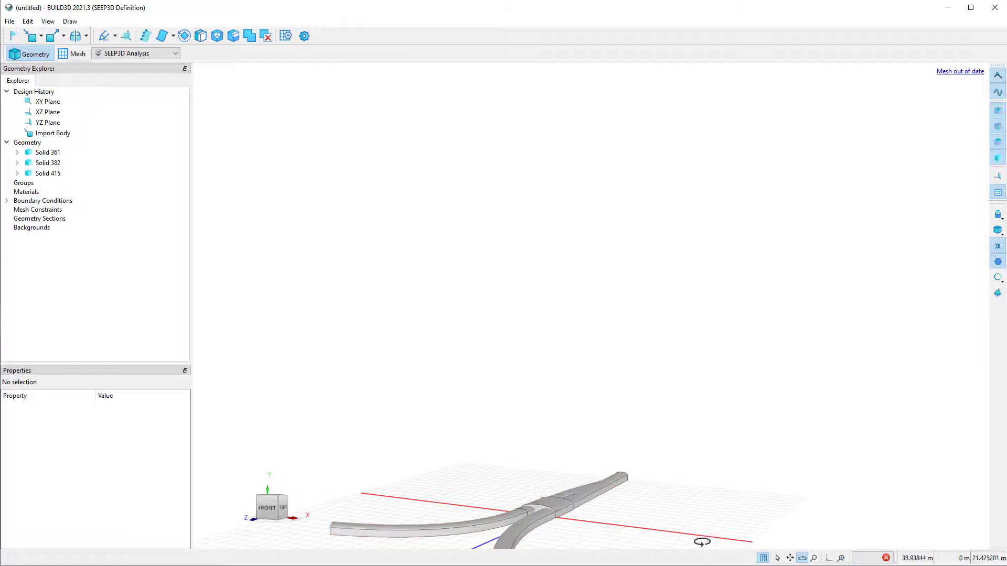
Examine the imported subway tunnels and the connecting block, checking Solid 361, Solid 382 and Solid 415 individually.
middle_click_drag(732, 530, 609, 370)
scroll(608, 370, "up", 5)
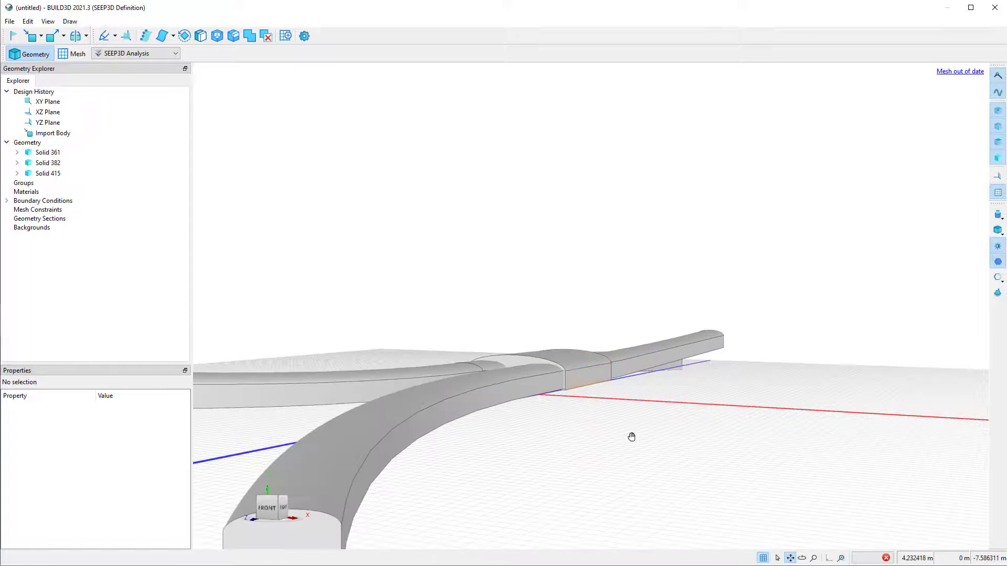
left_click(802, 558)
left_click_drag(763, 506, 890, 530)
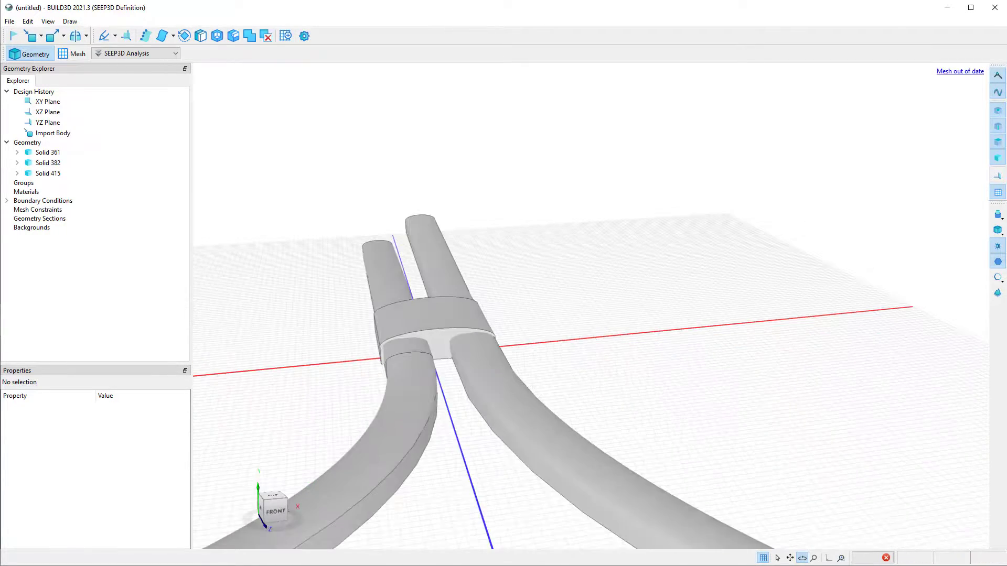
left_click(790, 558)
left_click_drag(675, 513, 708, 378)
left_click(477, 426)
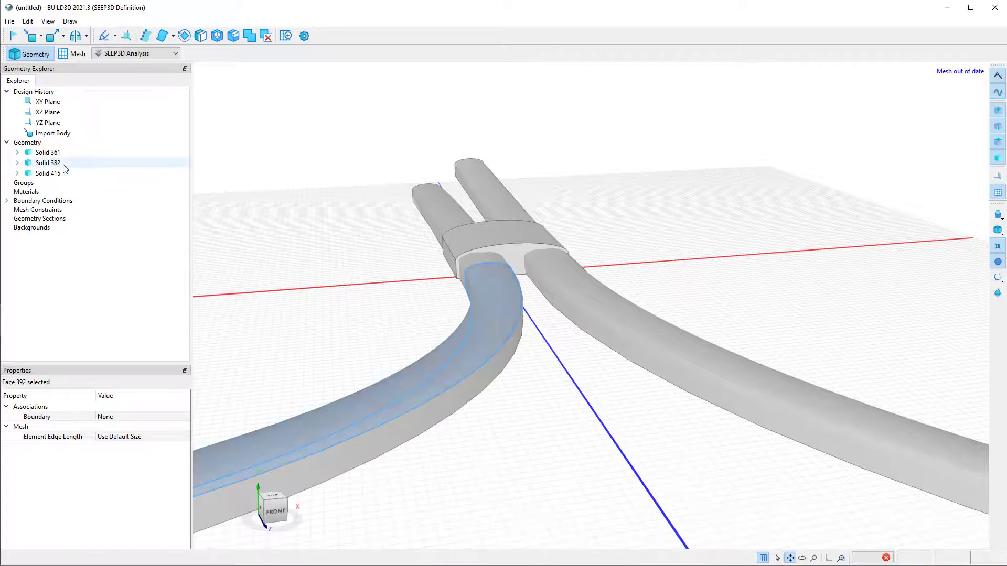
left_click(61, 152)
left_click(58, 162)
left_click(57, 173)
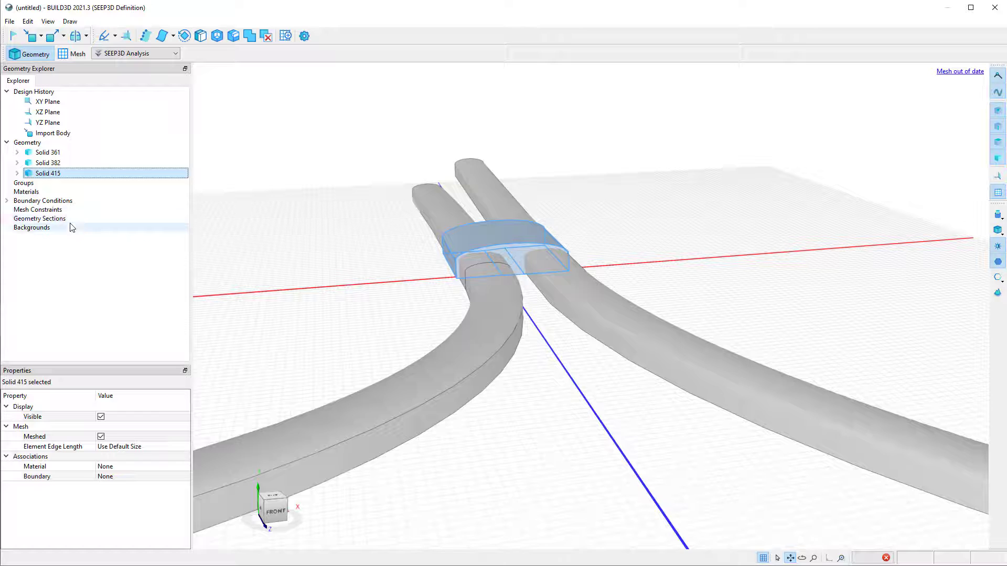
Delete the imported subway body from the design history.
left_click(89, 134)
right_click(91, 134)
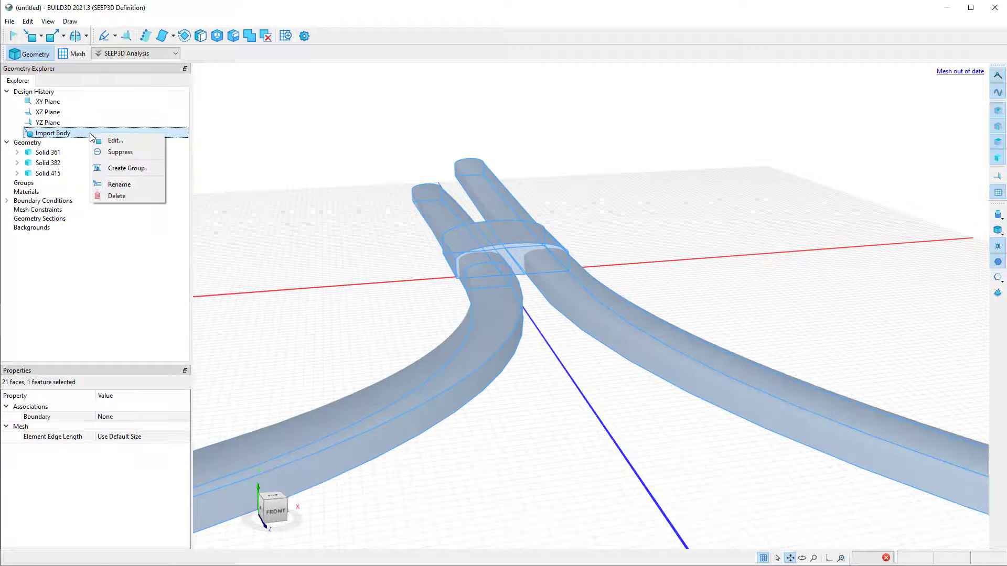
left_click(118, 196)
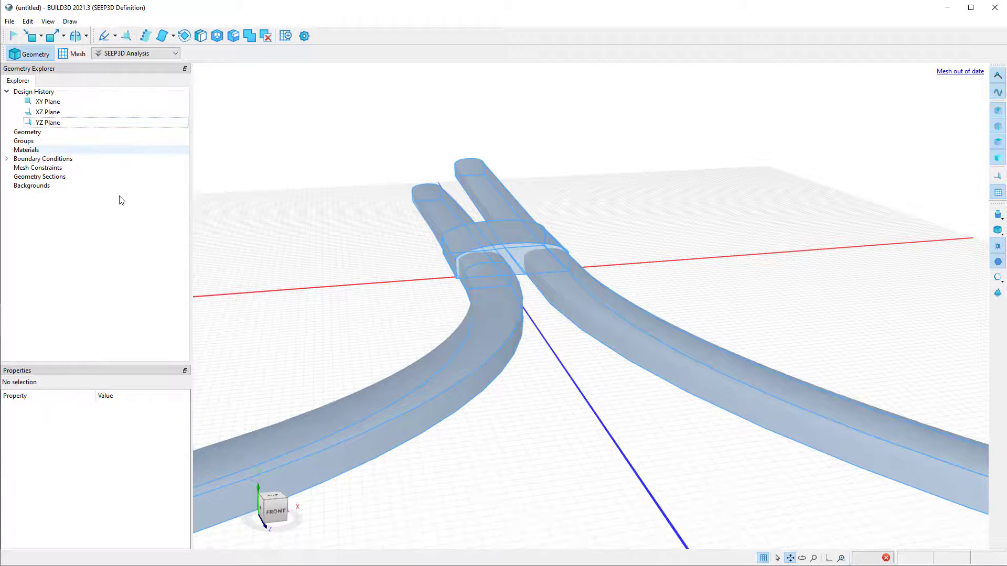
Import the AutoCAD file cylinders.dwg as a background, applying the saved Import Body transform template.
left_click(40, 35)
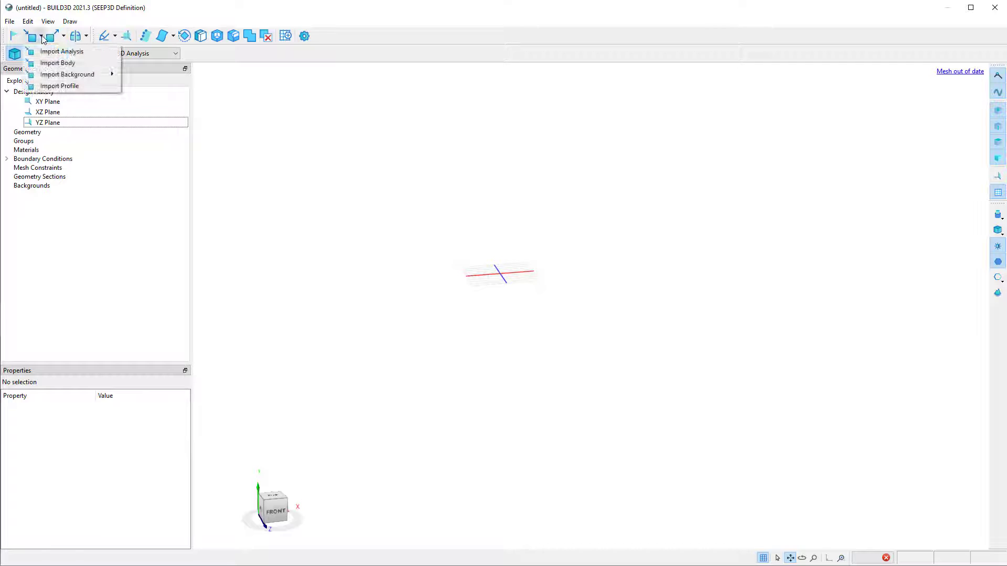
mouse_move(52, 77)
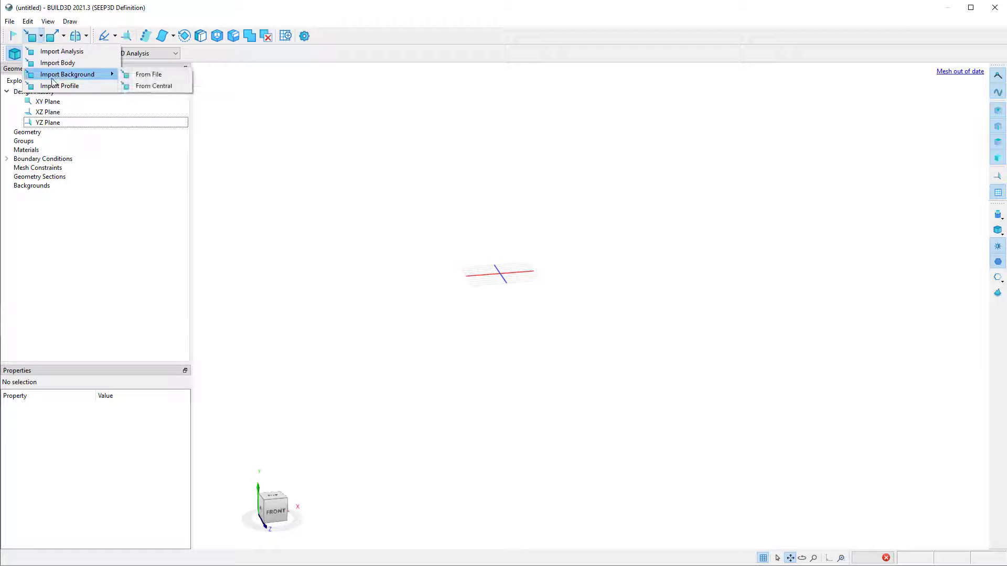
left_click(154, 75)
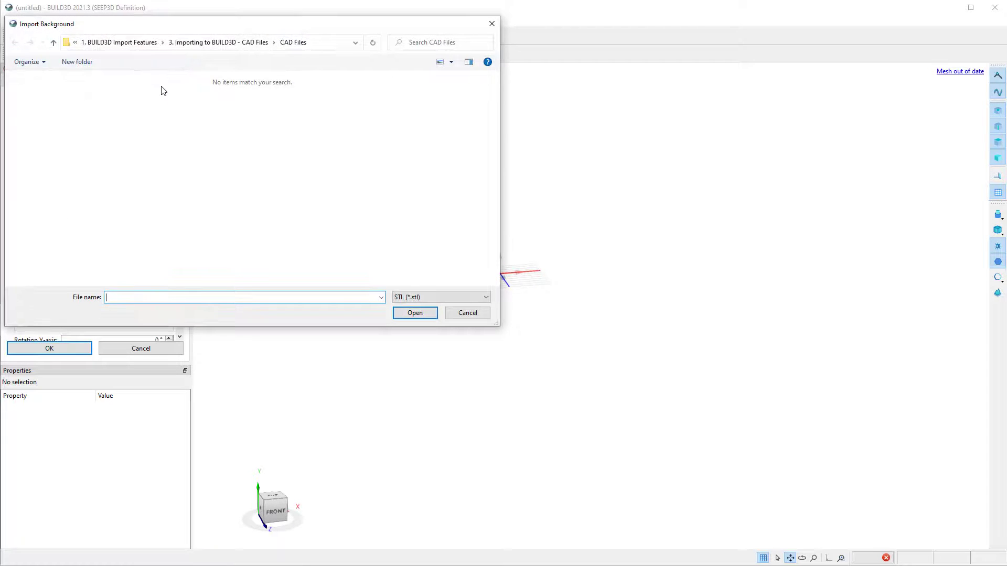
left_click(437, 297)
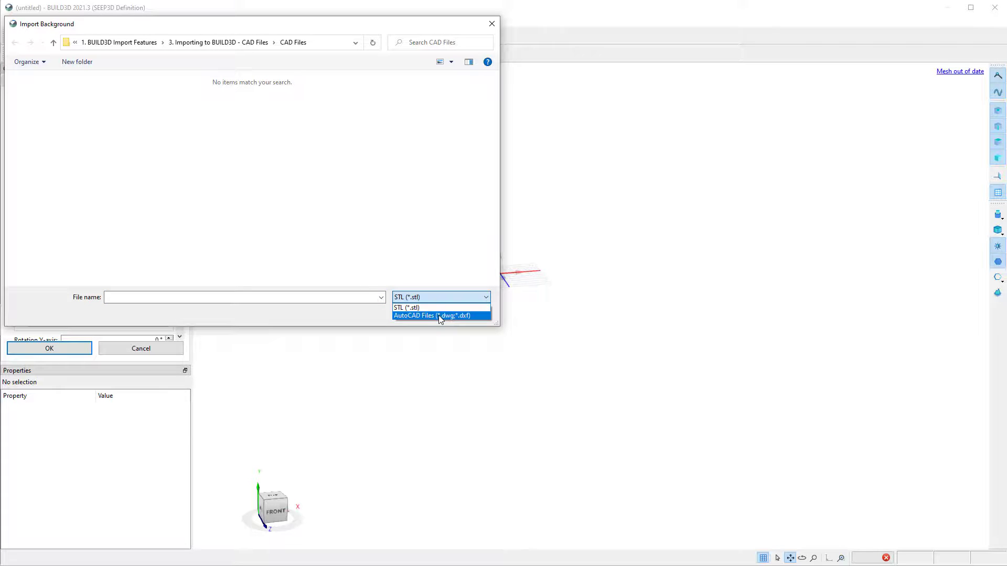
left_click(438, 316)
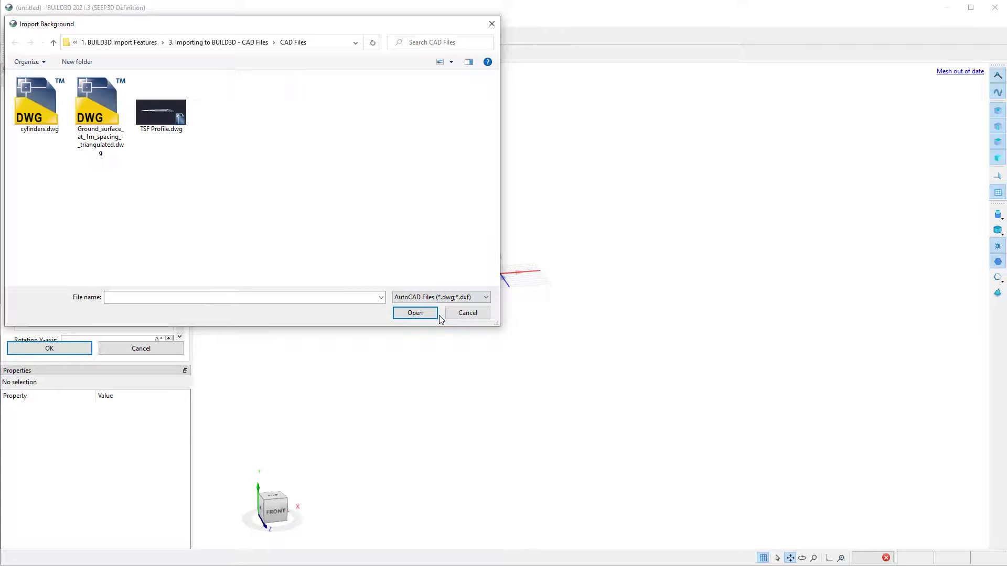
left_click(37, 118)
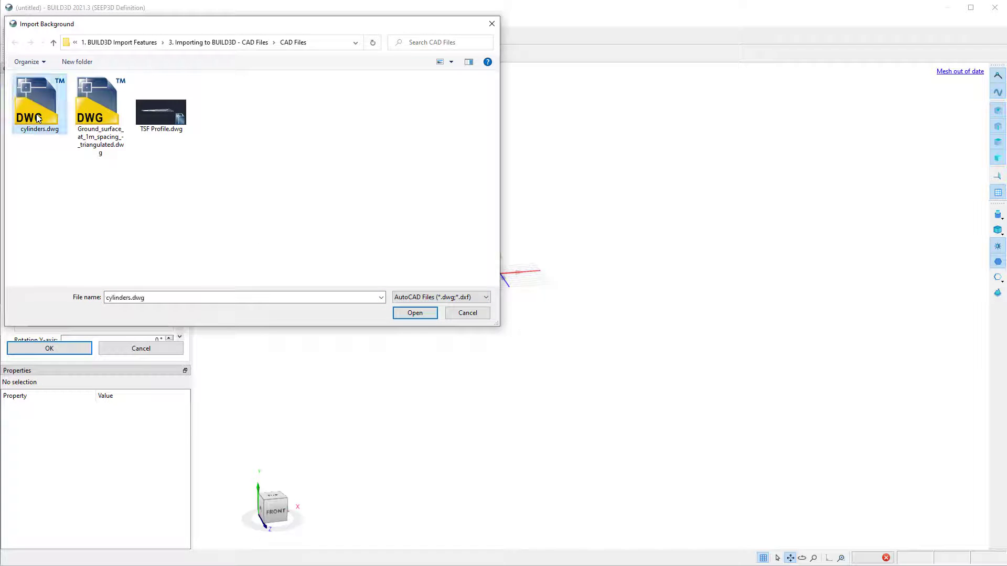
left_click(416, 313)
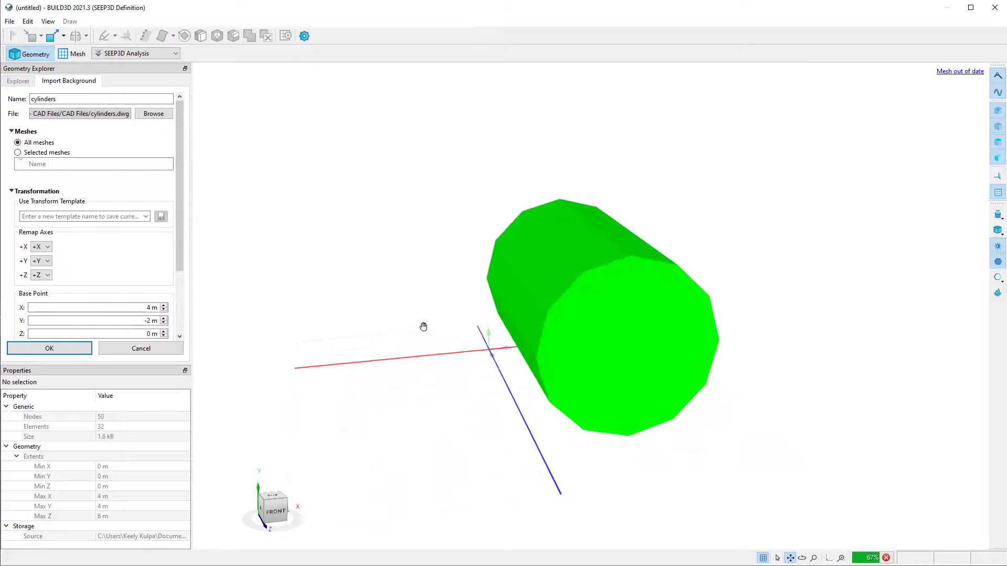
left_click(150, 220)
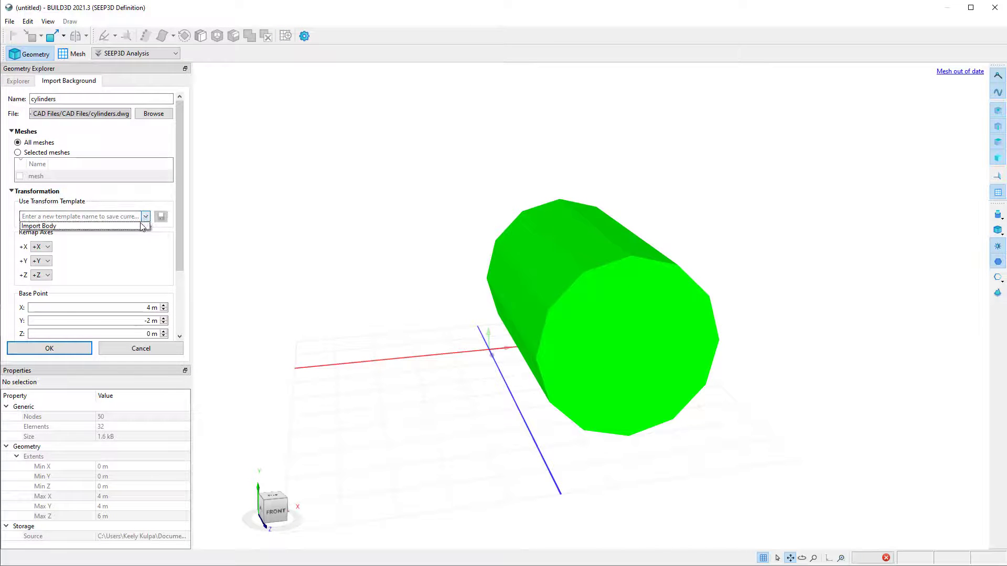
left_click(137, 226)
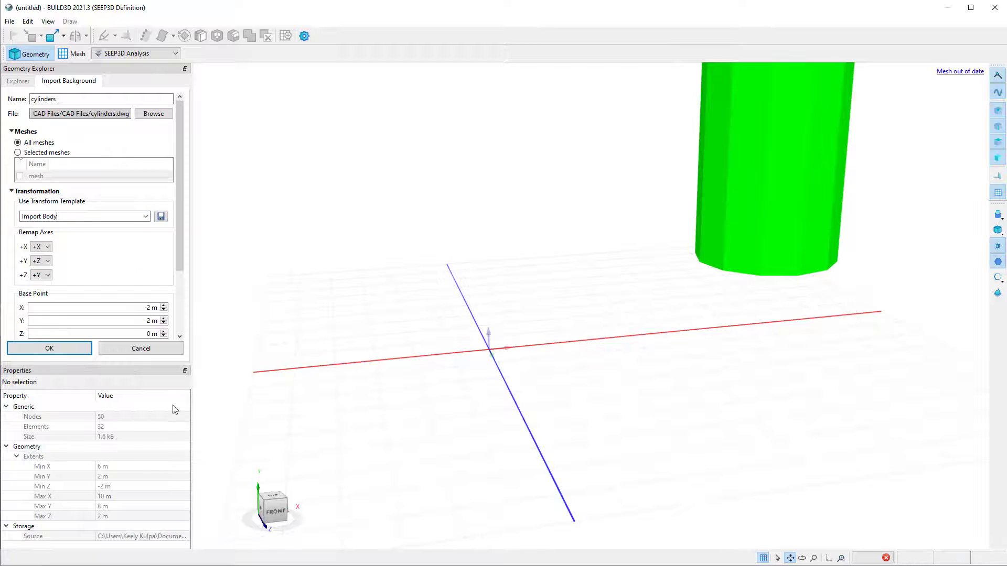
left_click(68, 350)
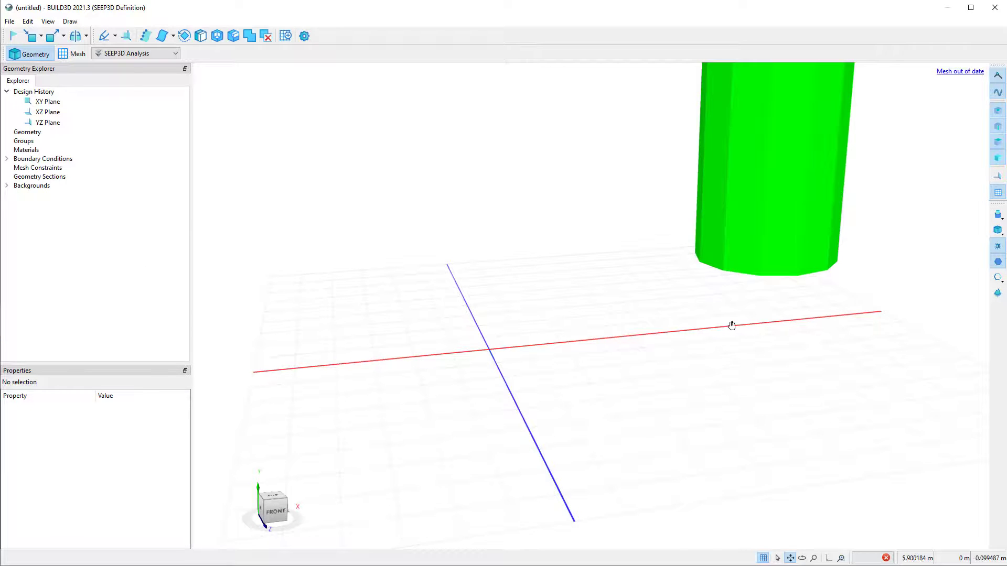
Examine the imported cylinder background from another angle and select its mesh in the Backgrounds list.
left_click_drag(794, 282, 578, 447)
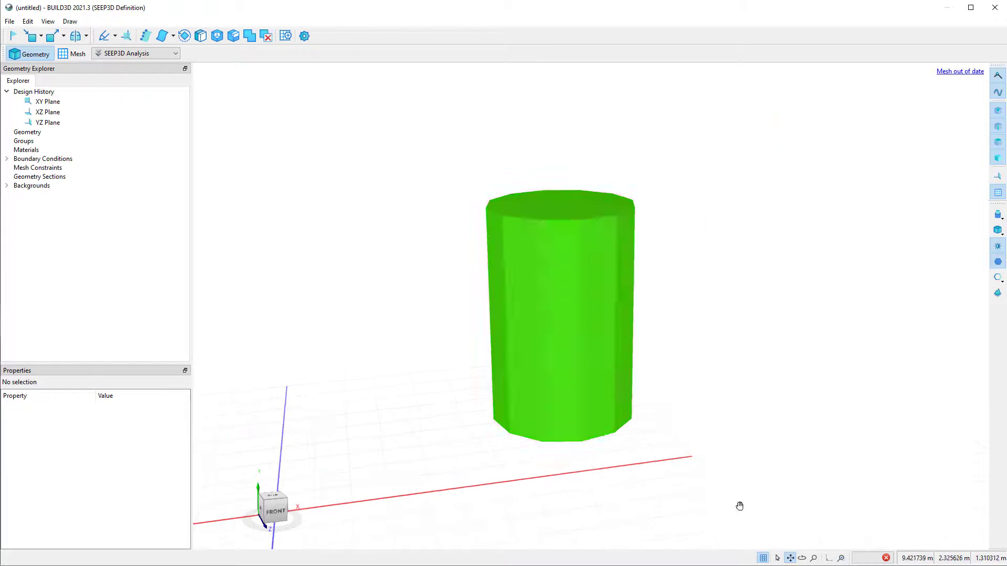
left_click(801, 558)
left_click_drag(738, 500, 593, 355)
left_click(593, 355)
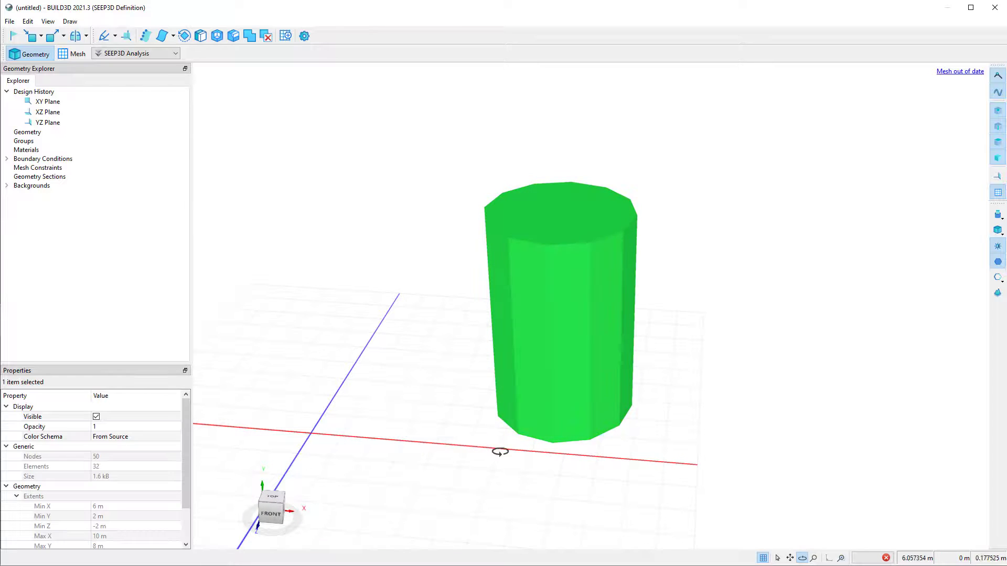
left_click(7, 186)
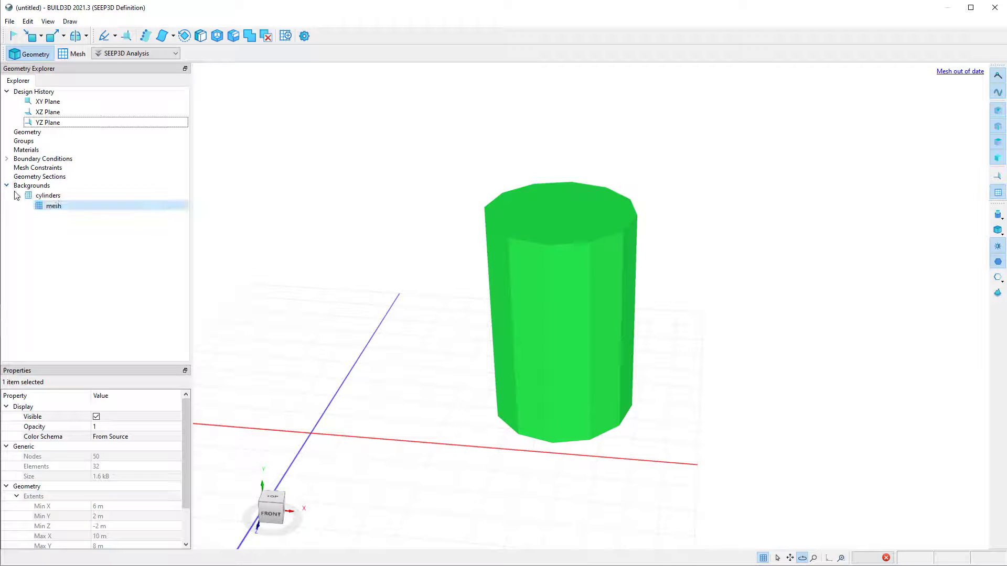
left_click(79, 210)
Try a 3D sketch with a spline through four points snapped onto the side of the cylinder mesh.
left_click(115, 36)
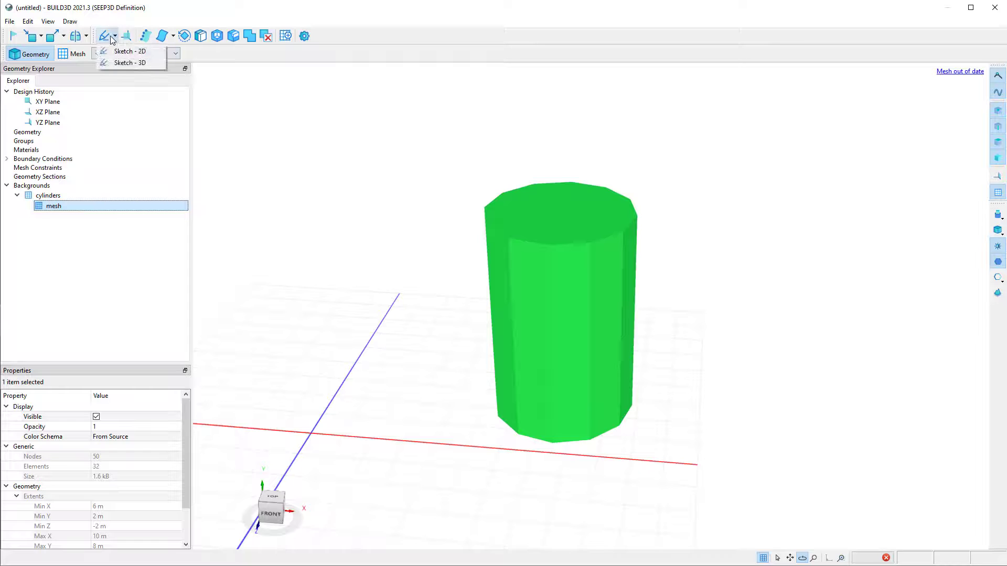
left_click(126, 63)
left_click(119, 128)
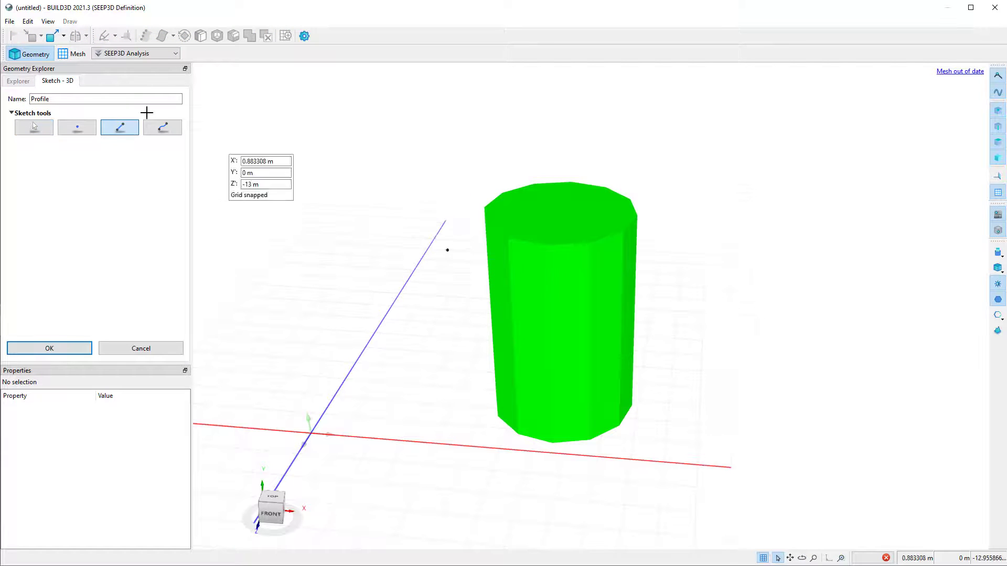
left_click(162, 129)
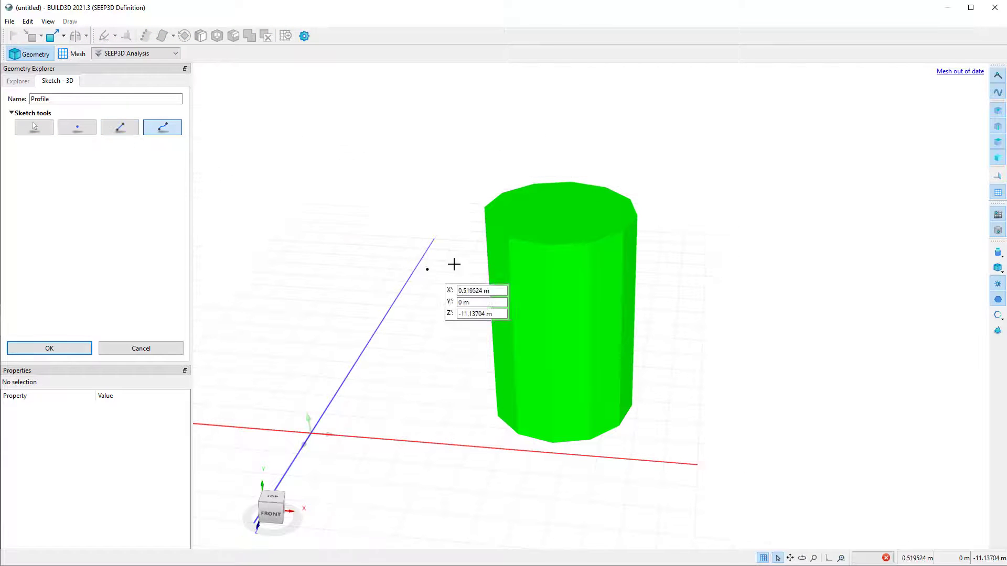
left_click(507, 240)
left_click(517, 291)
left_click(548, 328)
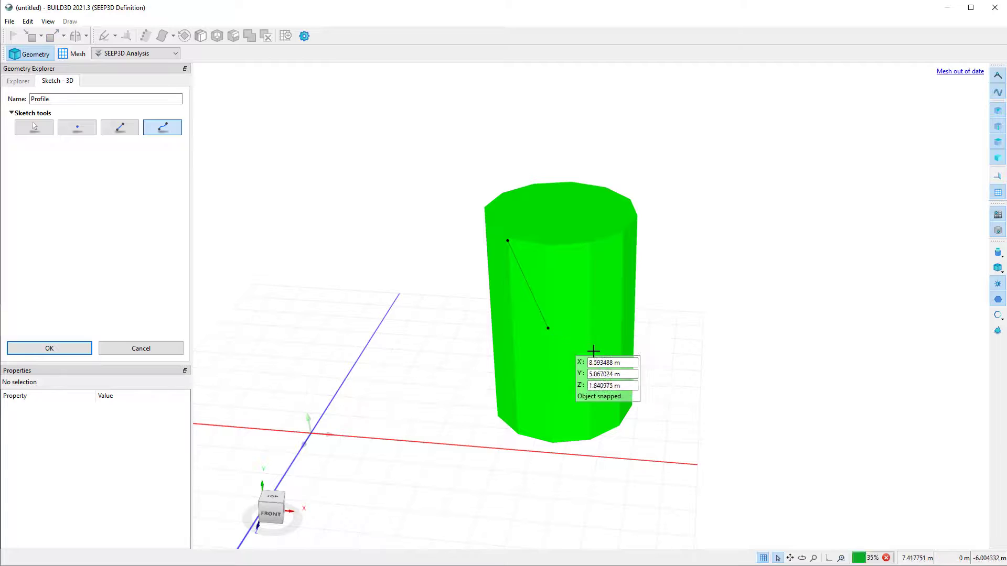
left_click(621, 324)
left_click(623, 361)
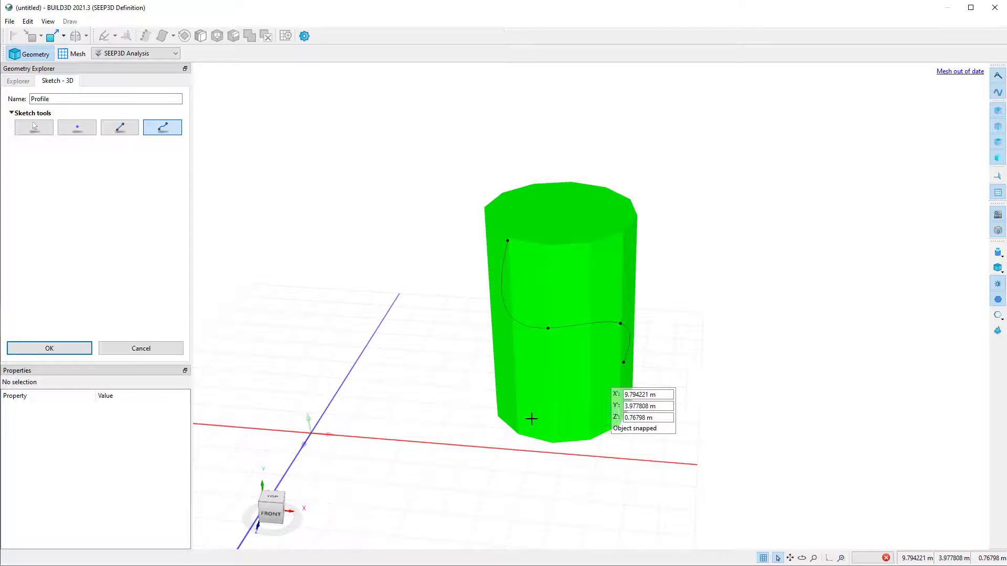
Drop the stray spline segment, inspect the sketched curve from behind the cylinder, and discard the 3D sketch.
left_click(802, 558)
left_click(776, 455)
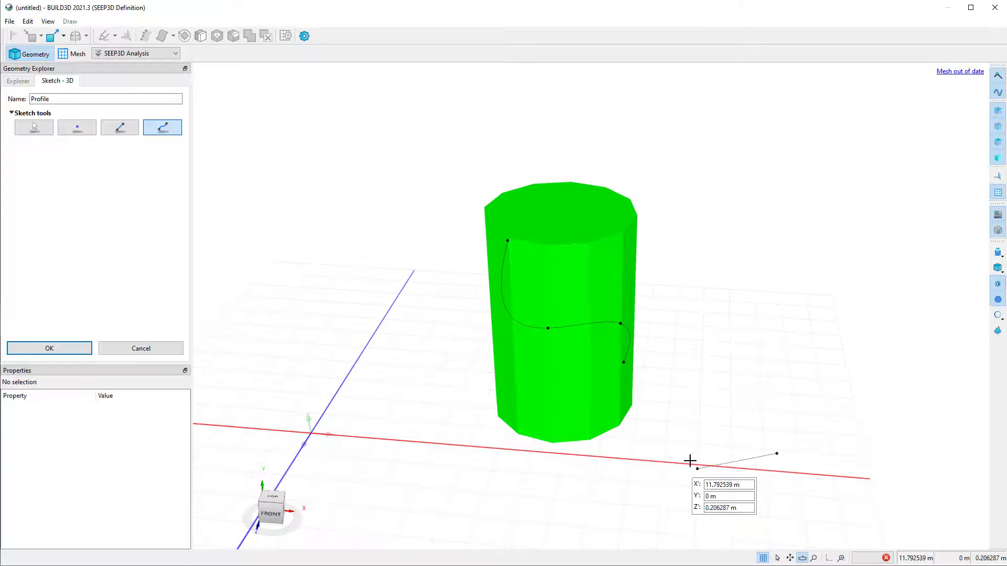
left_click(34, 127)
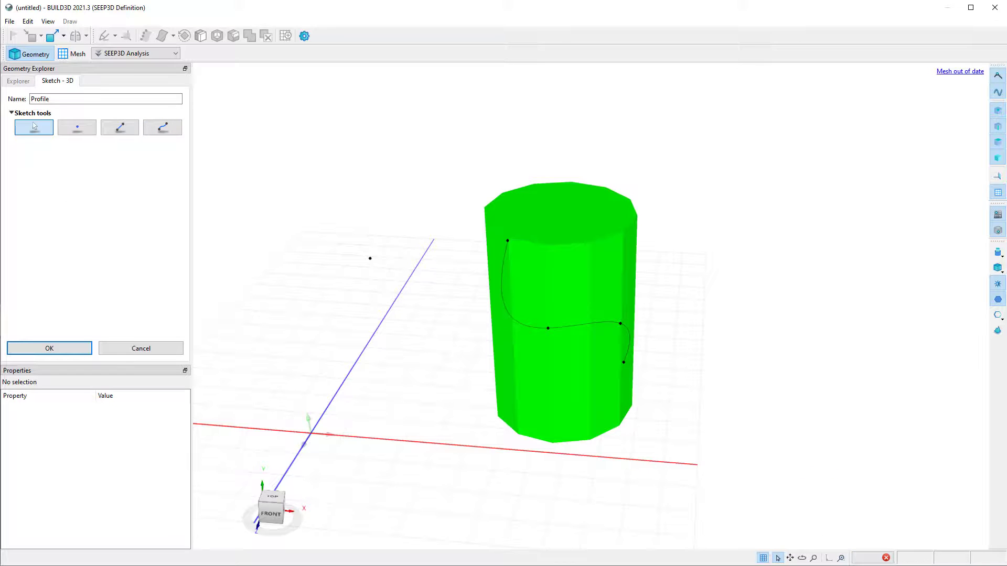
left_click(802, 558)
left_click_drag(784, 440, 470, 416)
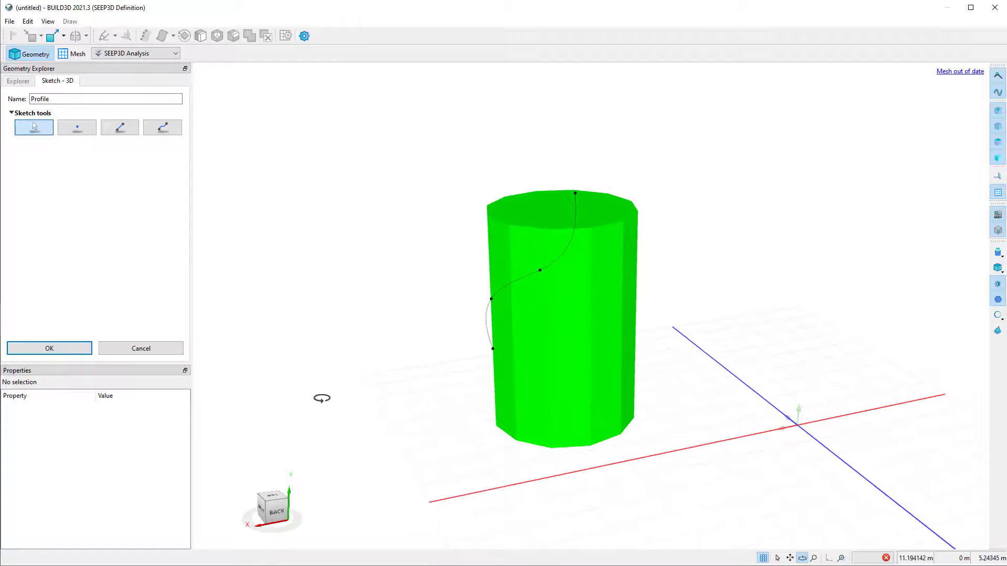
left_click(141, 348)
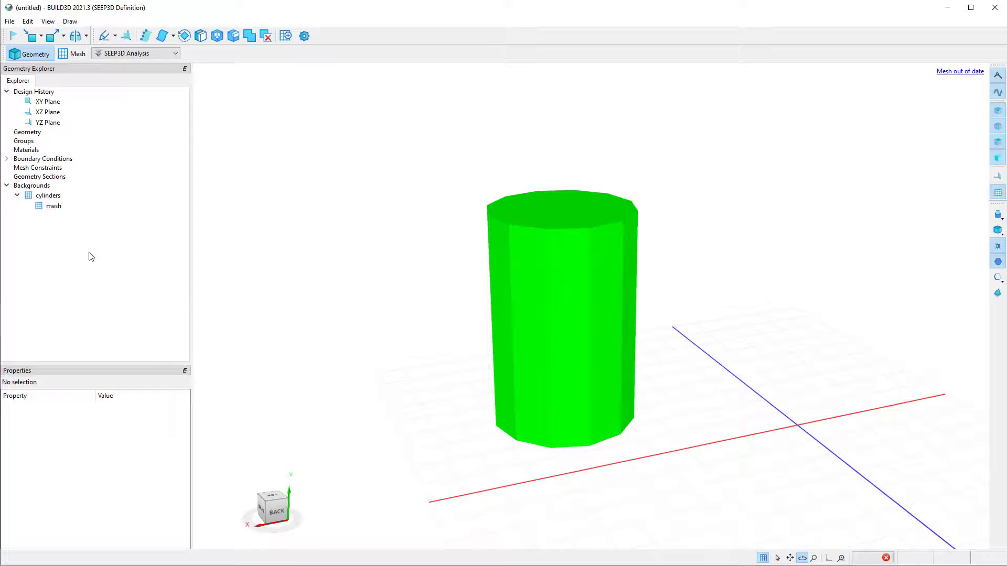
Hide the cylinders background and load Ground_surface_at_1m_spacing_-_triangulated.dwg as a new AutoCAD background.
left_click(59, 197)
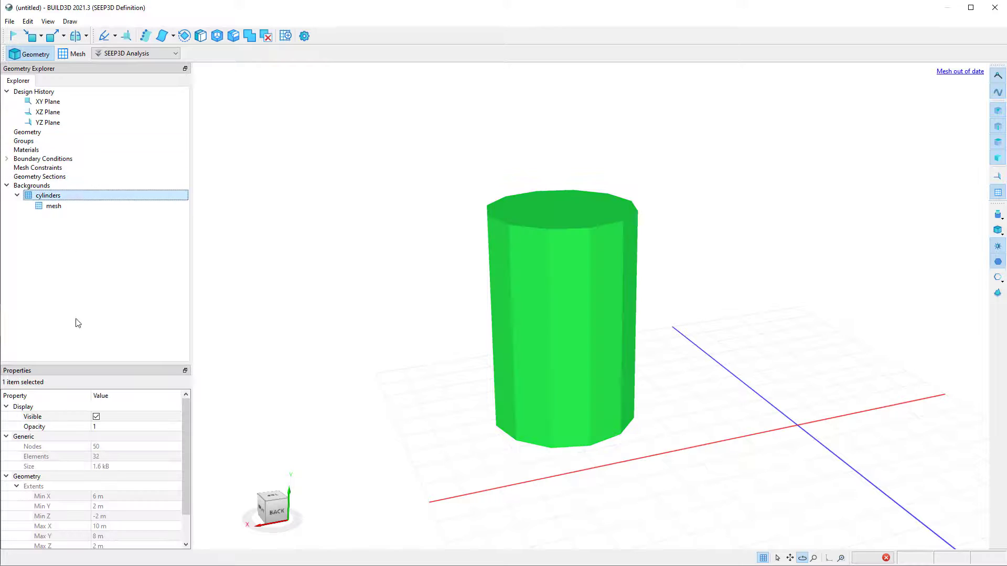
left_click(96, 417)
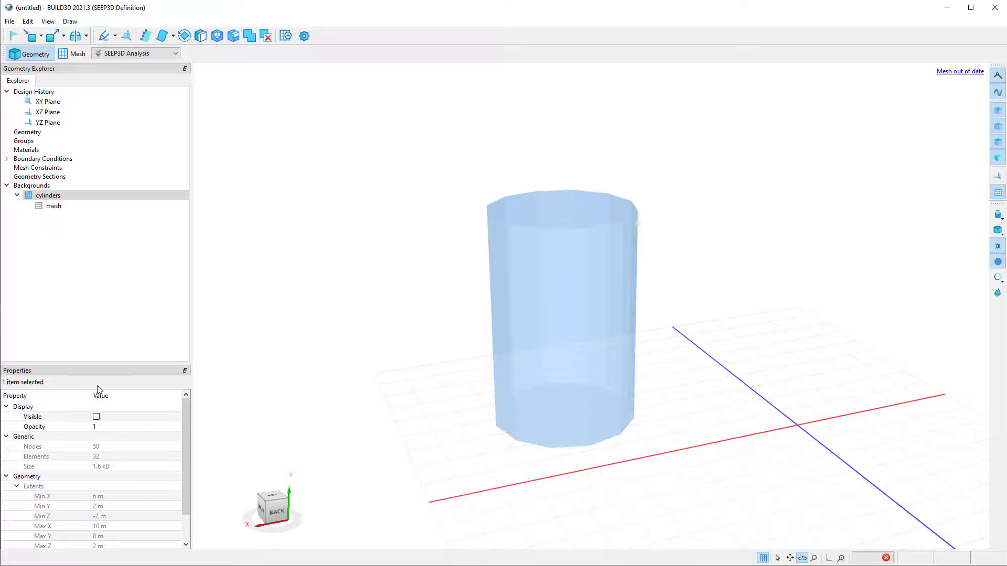
left_click(40, 36)
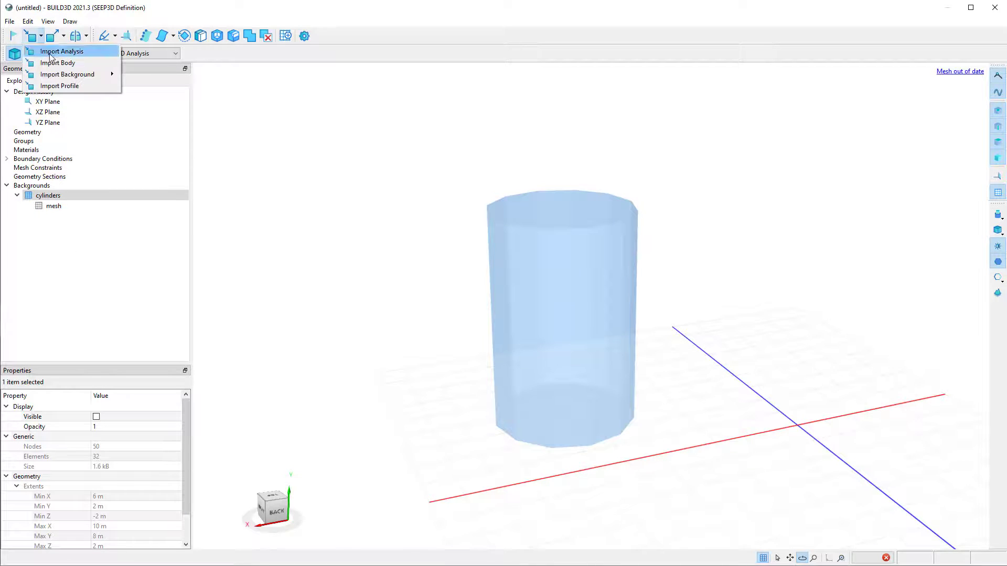
mouse_move(63, 76)
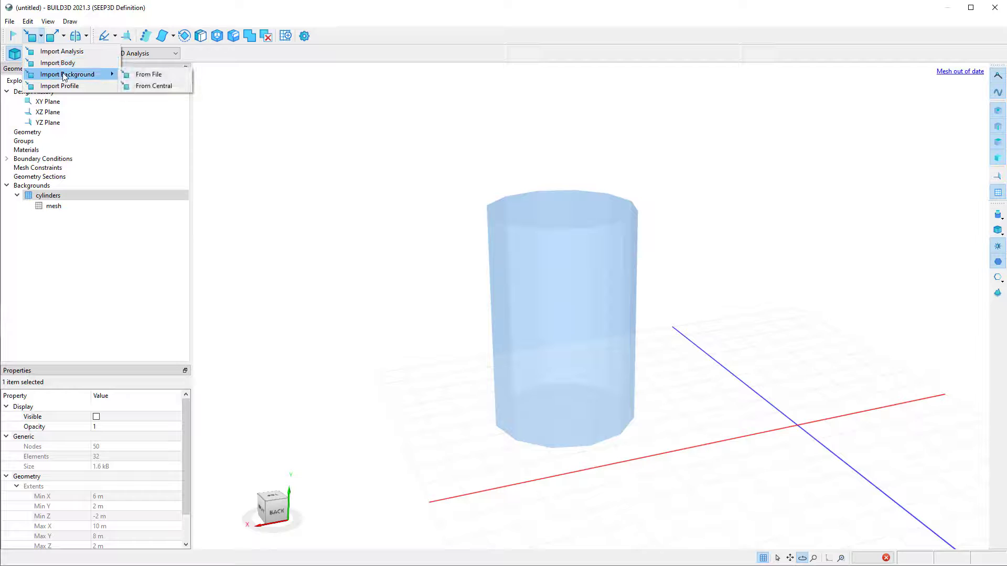
left_click(145, 75)
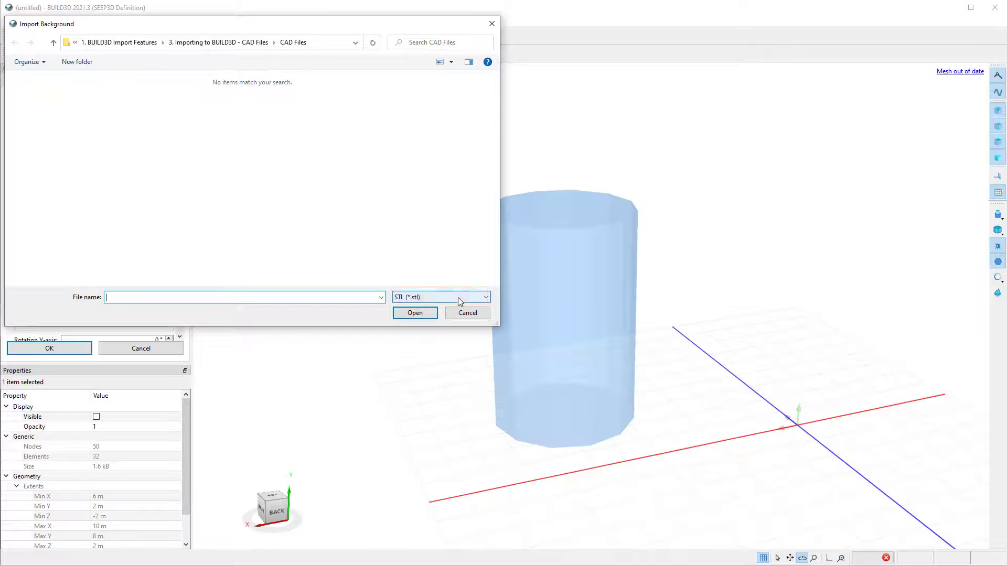
left_click(457, 297)
left_click(460, 312)
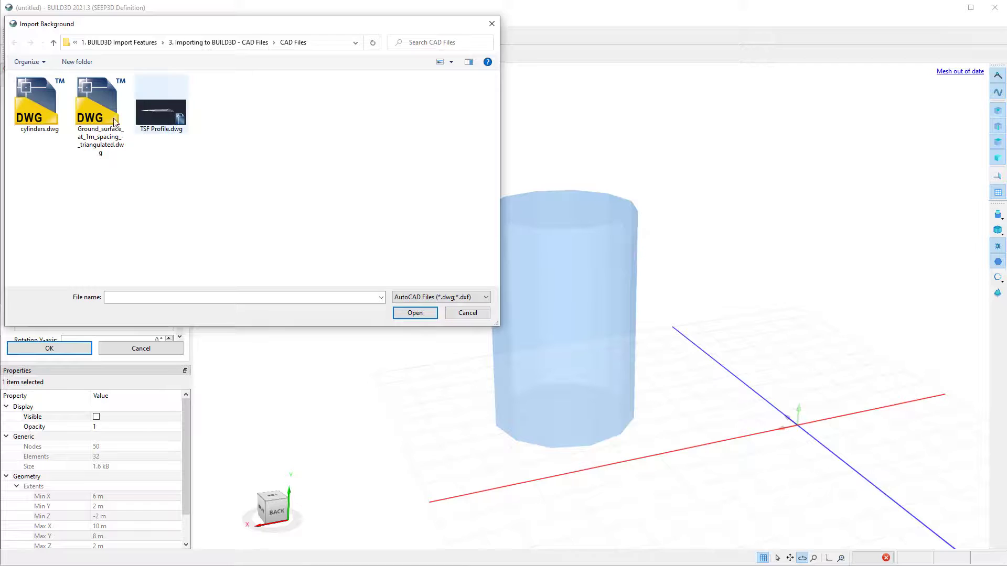
left_click(90, 114)
left_click(414, 313)
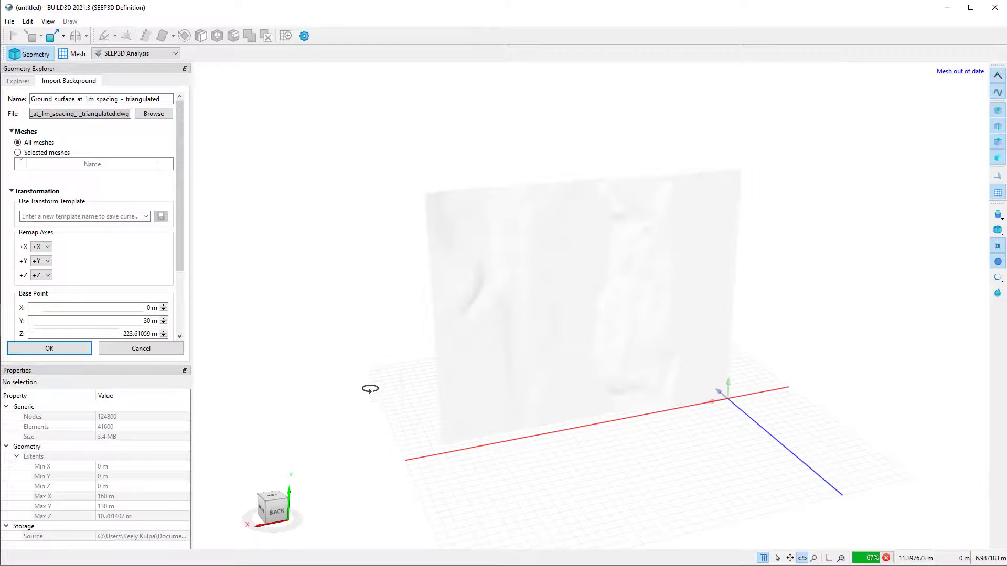
Remap the ground surface's +Y axis to +Z and +Z to +Y, set the base point to 0, 0, 30 m, and complete the import.
left_click(47, 262)
left_click(38, 301)
left_click(46, 276)
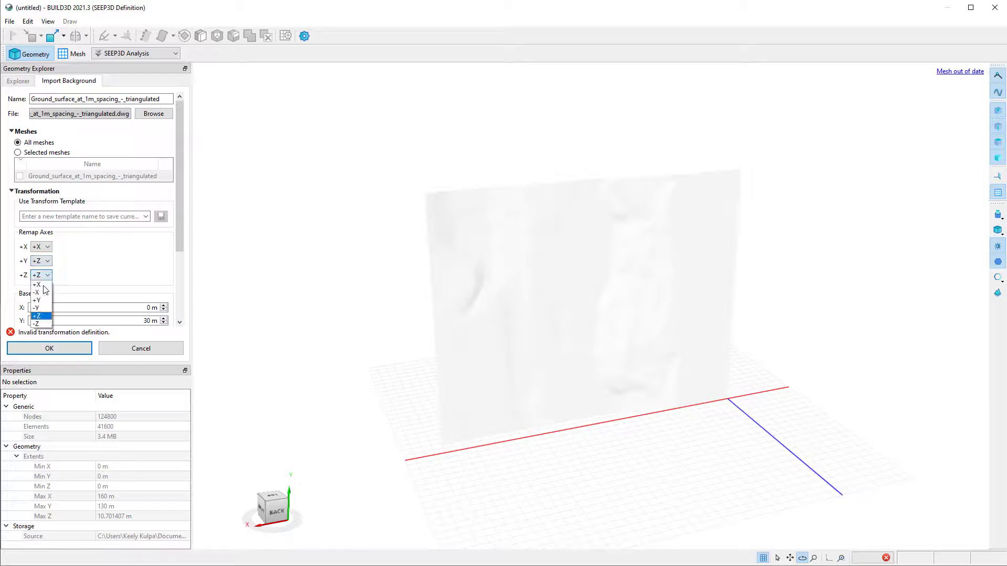
left_click(37, 300)
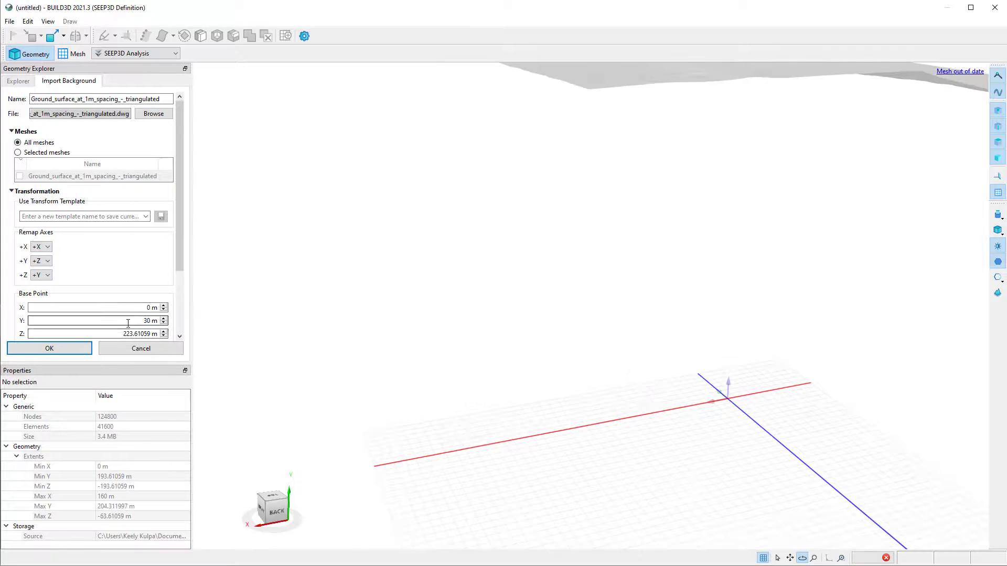
left_click_drag(120, 334, 200, 335)
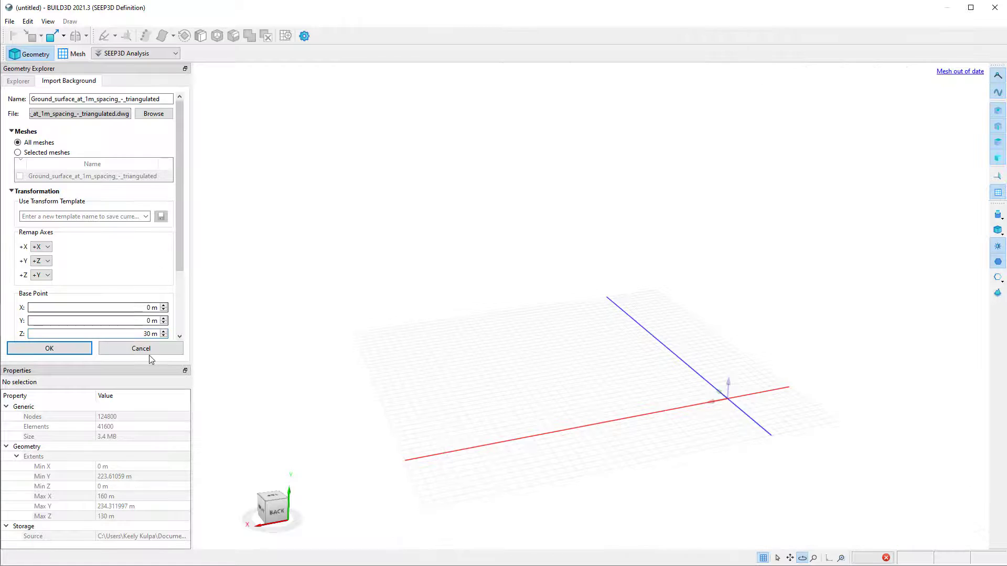
left_click(840, 559)
left_click(78, 351)
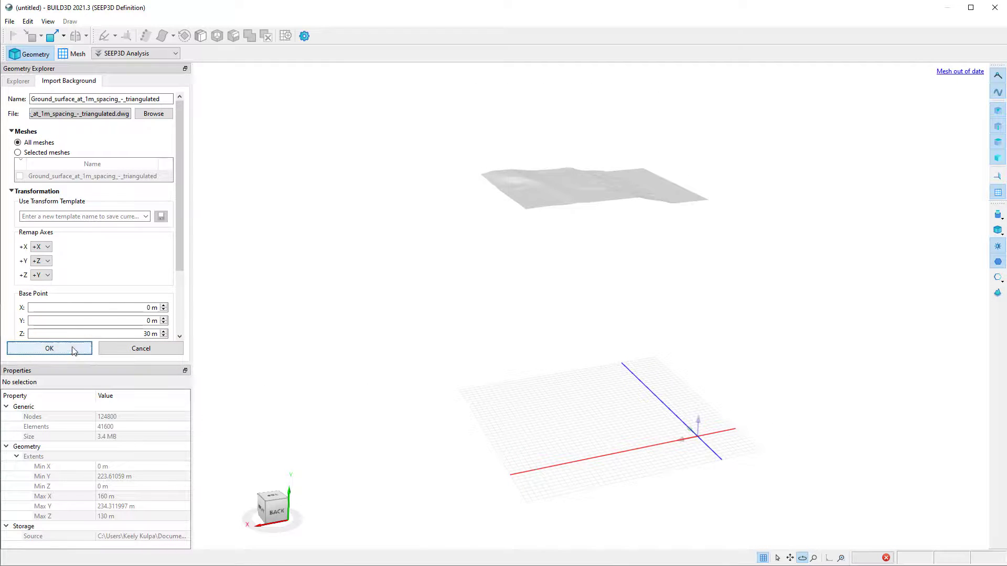
Examine the imported ground surface from another angle and expand its entry in the Backgrounds list.
left_click(519, 306)
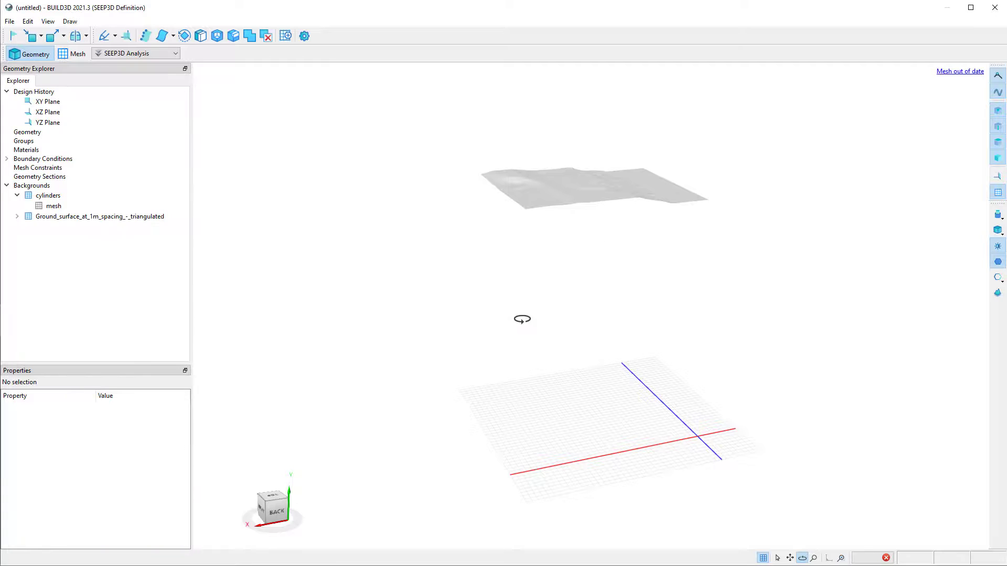
left_click_drag(738, 273, 577, 310)
left_click(16, 216)
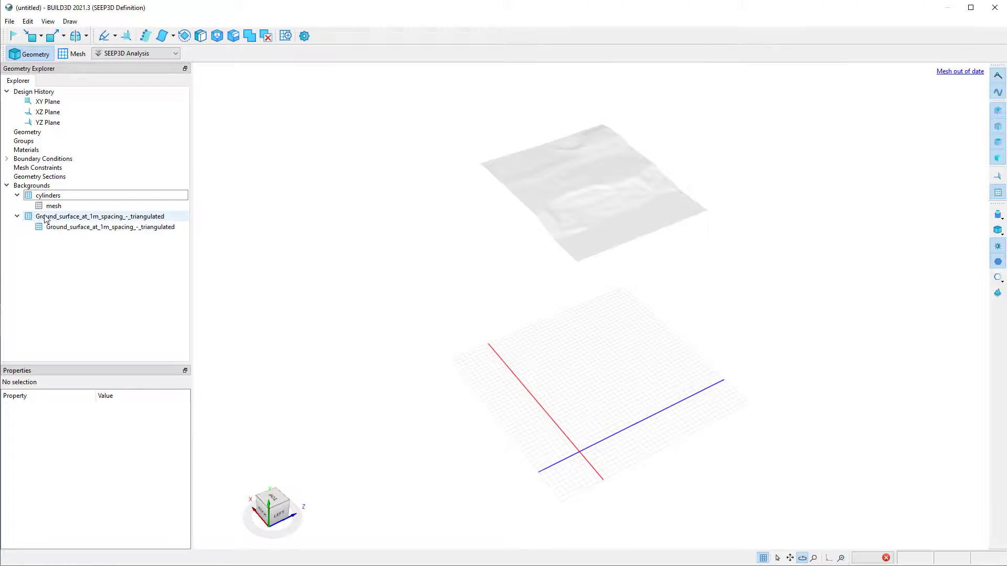
Start a Fit to Surface operation on the Ground_surface_at_1m_spacing_-_triangulated background mesh and inspect its preview.
left_click(64, 227)
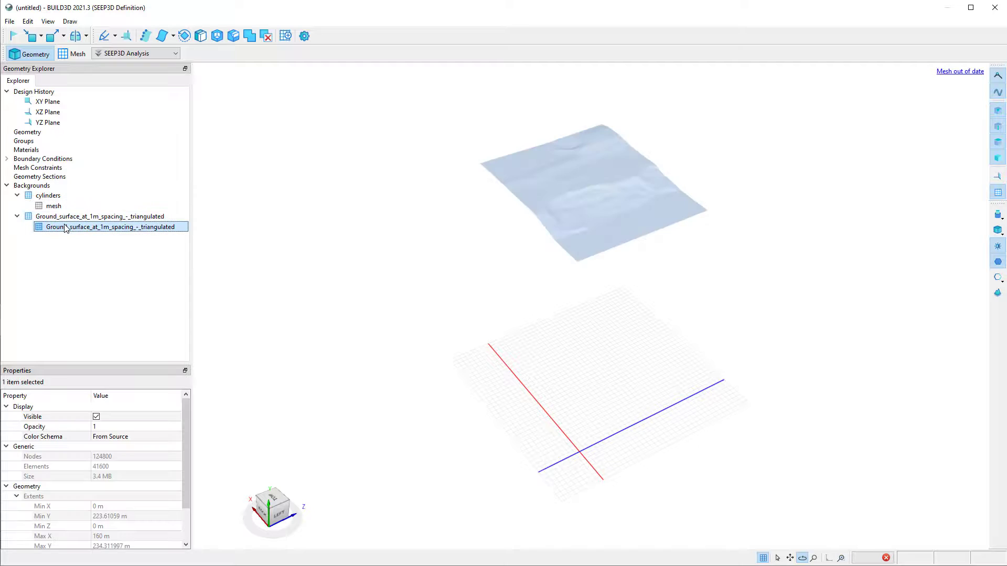
right_click(99, 232)
left_click(126, 234)
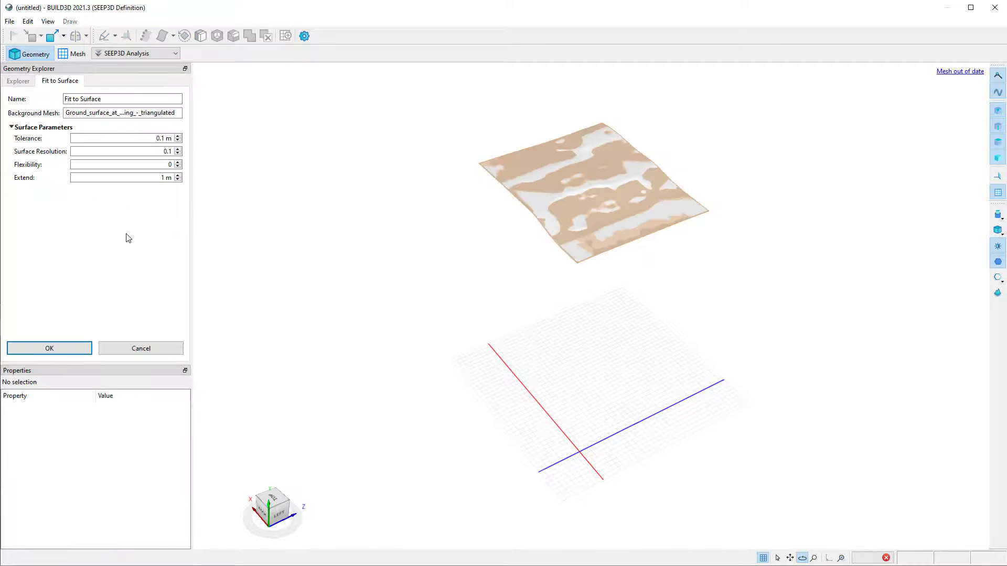
scroll(633, 157, "up", 6)
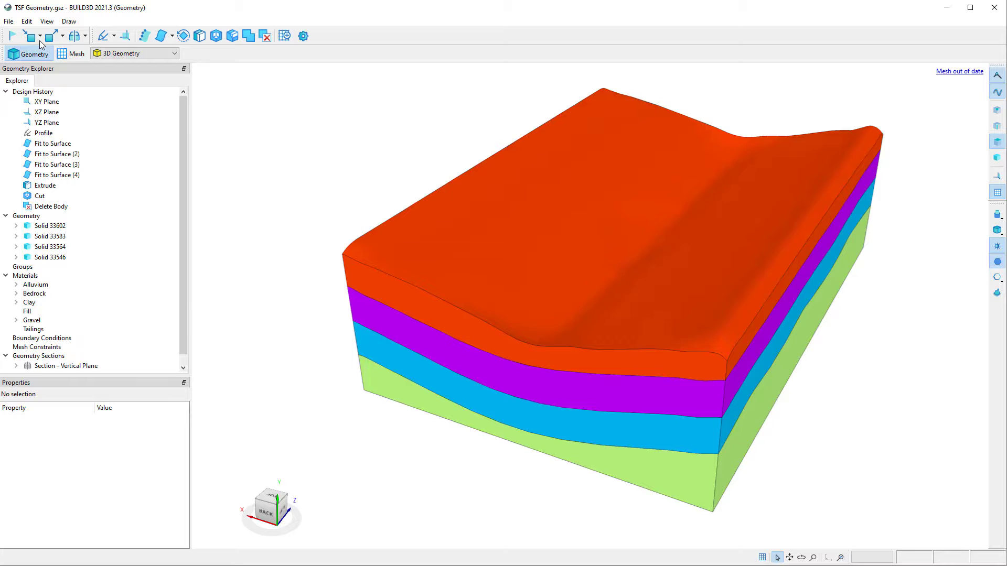
Load the IGES file TSF Profile.iges as an imported profile in the TSF geometry.
left_click(40, 37)
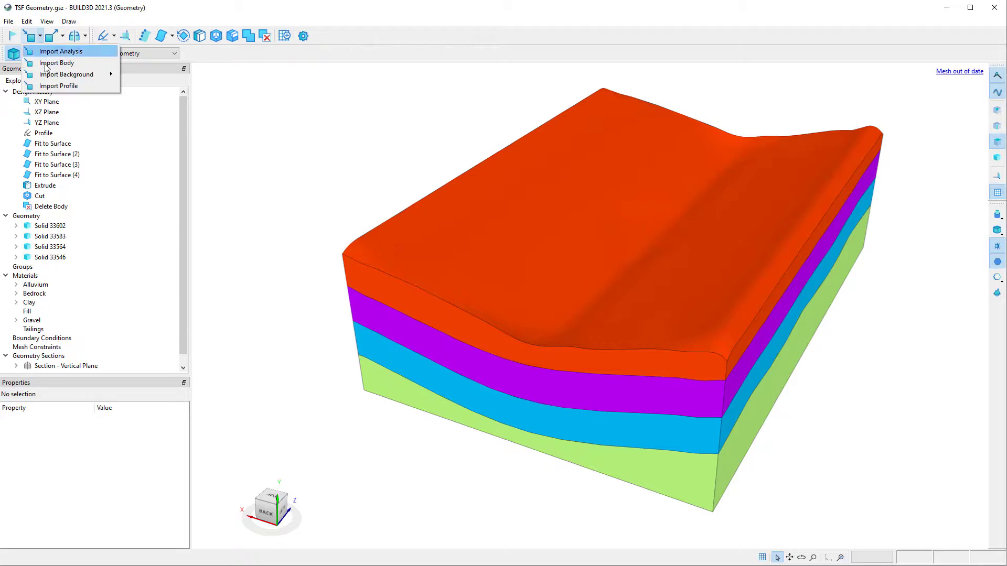
left_click(50, 86)
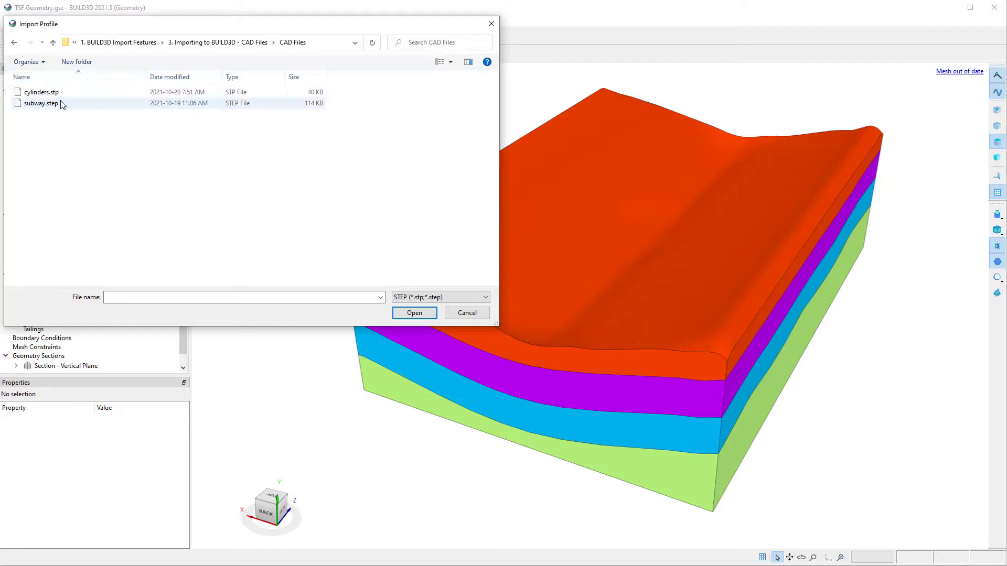
left_click(430, 297)
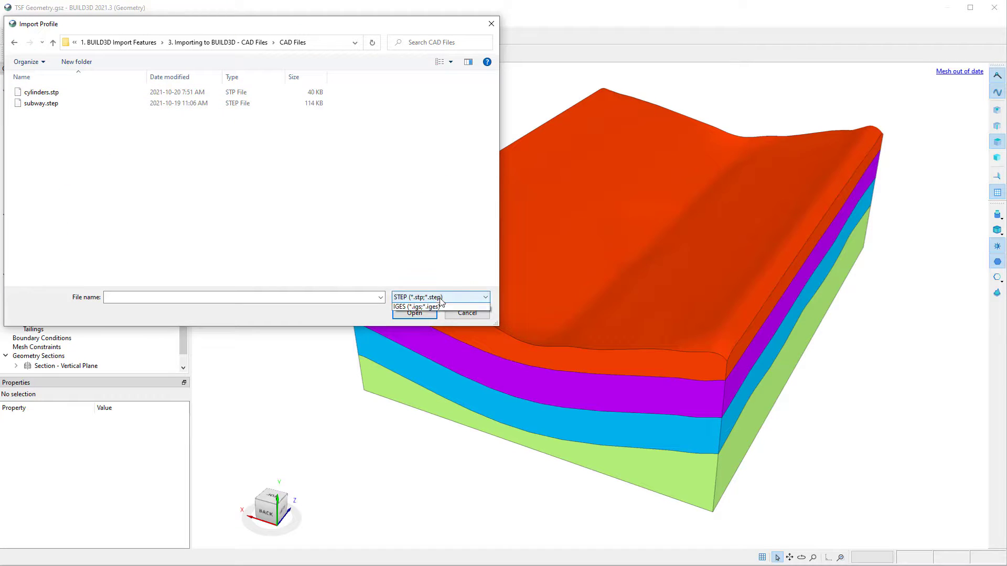
left_click(442, 316)
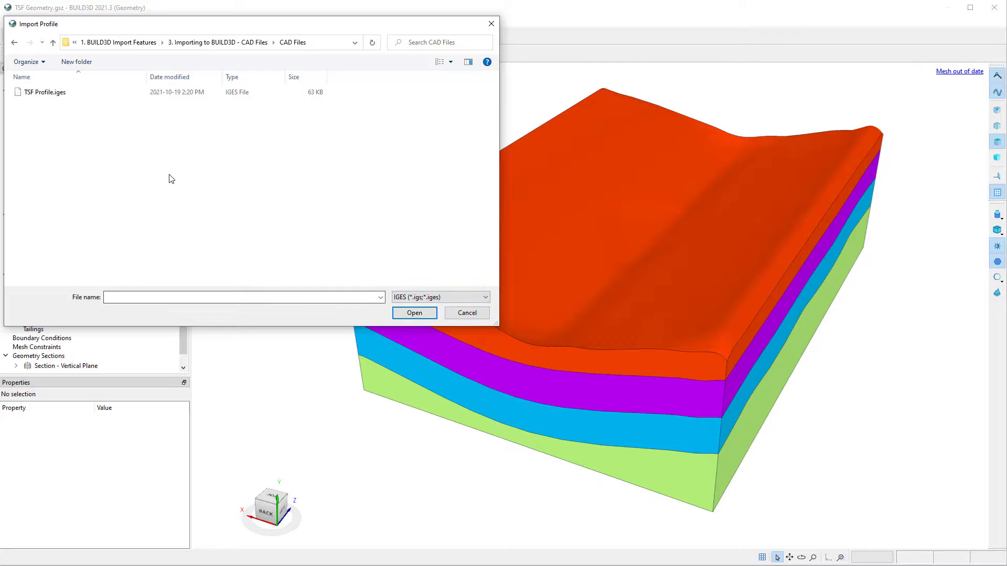
left_click(87, 99)
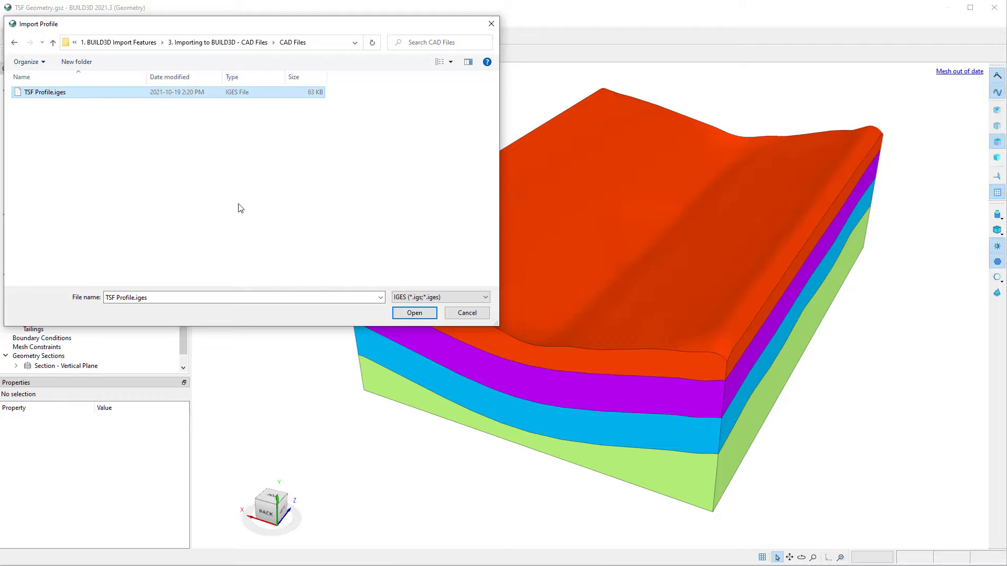
left_click(414, 315)
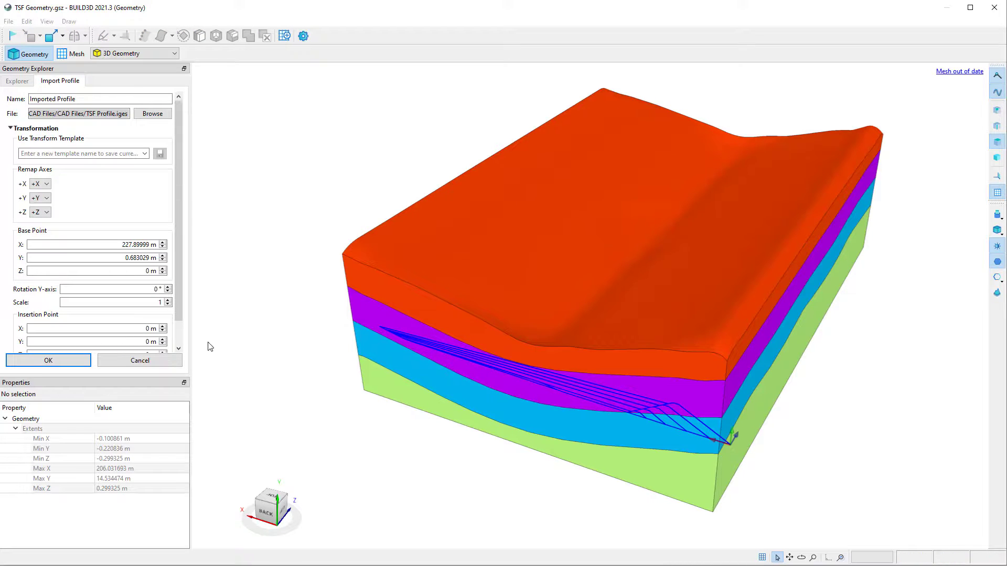
Rotate the imported profile 270° about the Y-axis and set its insertion point to 75, 0.81, 125 m.
double_click(140, 289)
type("270")
key("Tab")
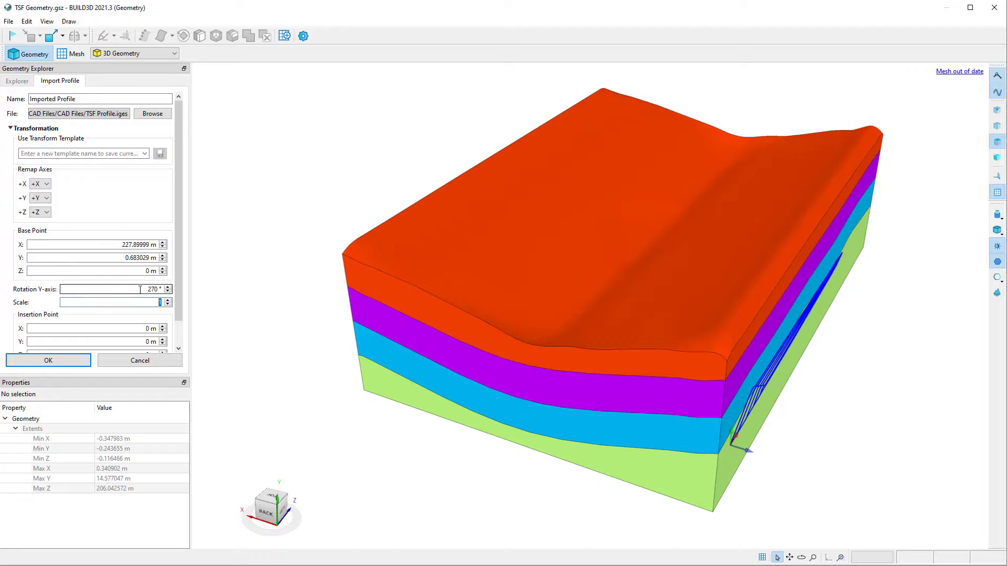
scroll(178, 200, "down", 2)
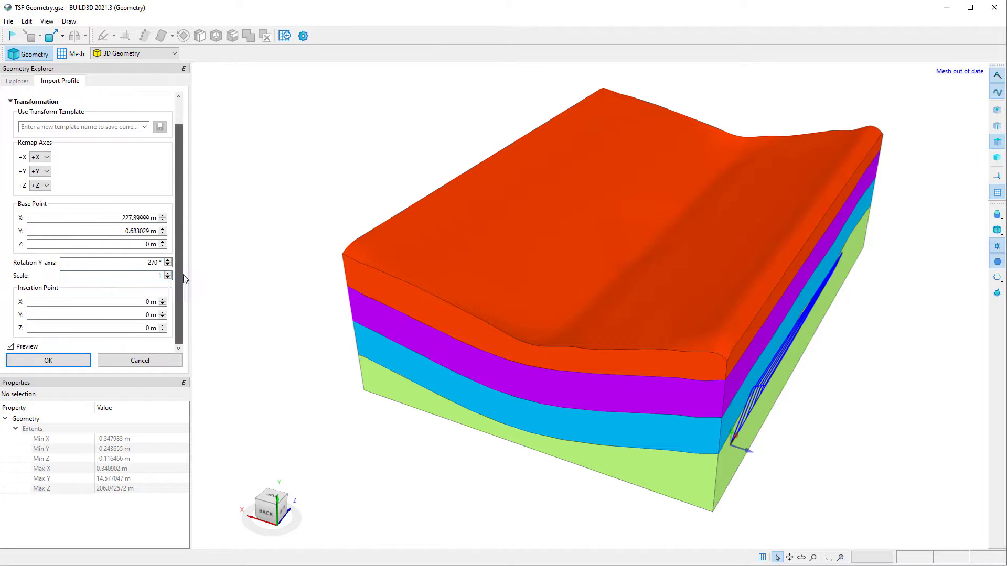
left_click(135, 303)
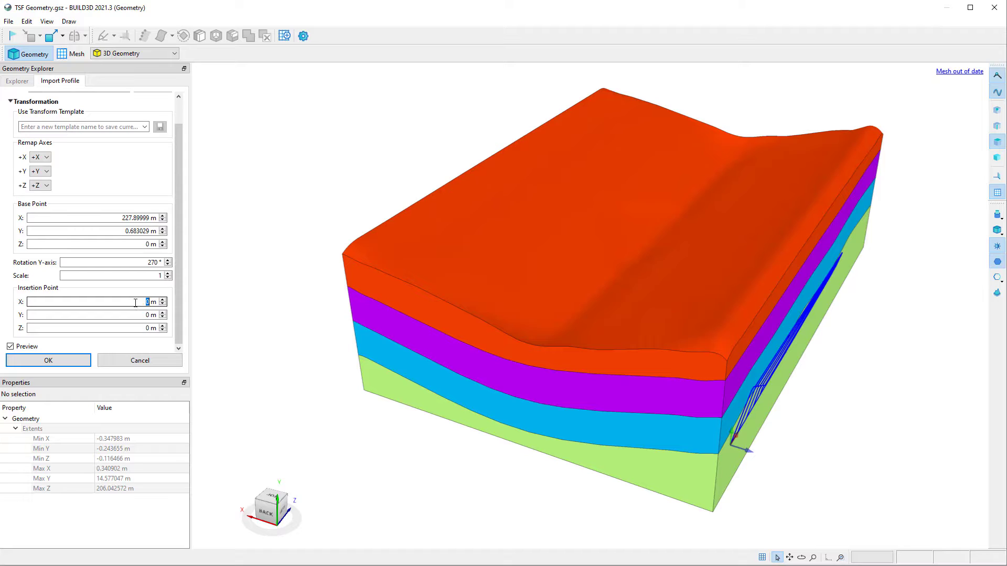
type("75")
key("Tab")
type("0.81")
key("Tab")
type("125")
key("Tab")
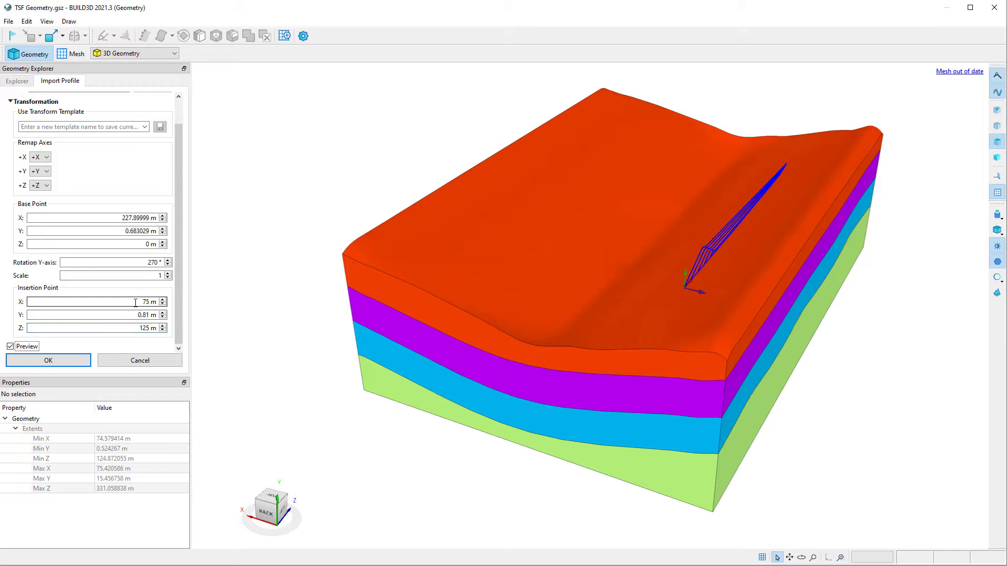
Check the profile's placement from another angle and complete the import, saving the transformation template as "Imported Profile".
left_click(801, 557)
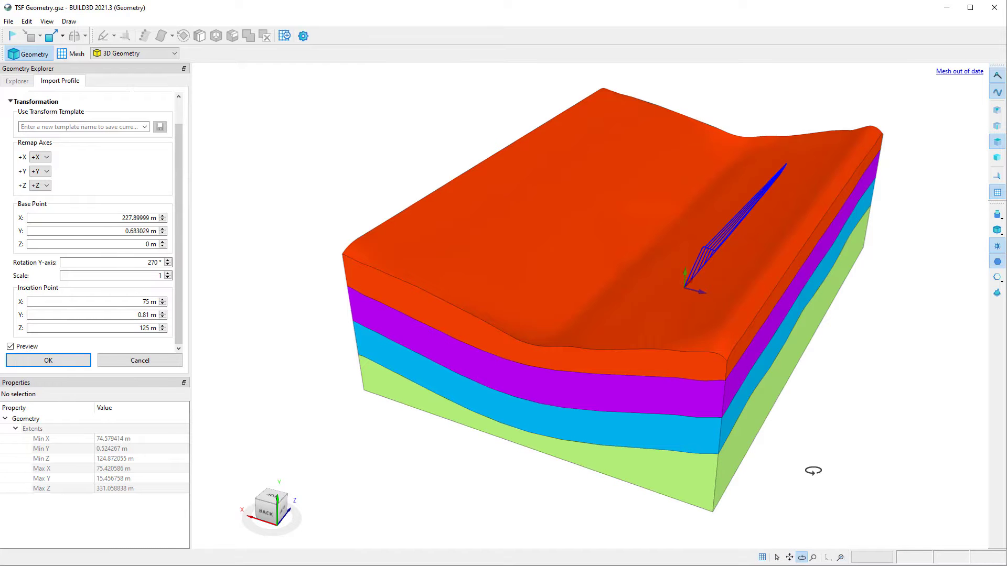
left_click_drag(811, 472, 860, 485)
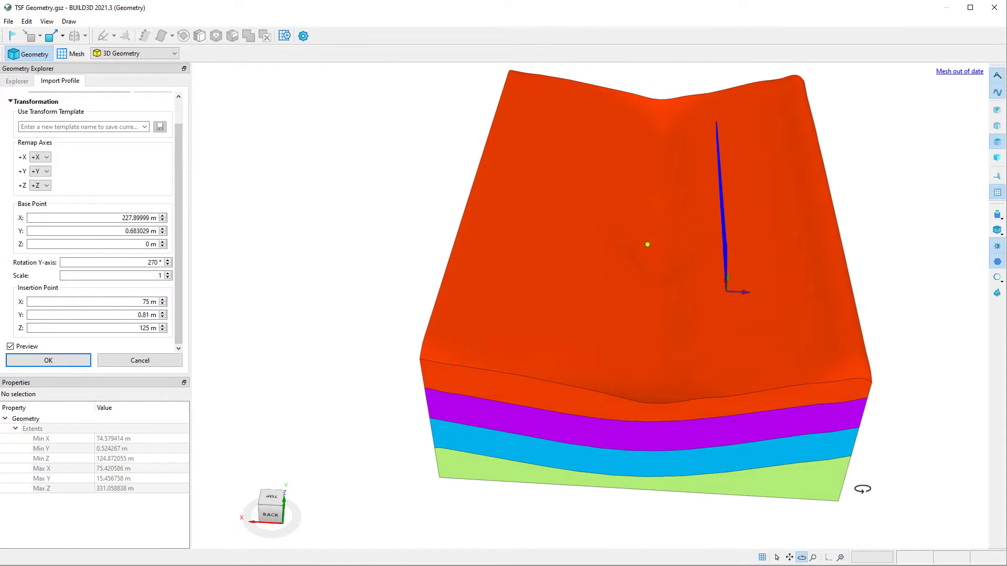
left_click(49, 360)
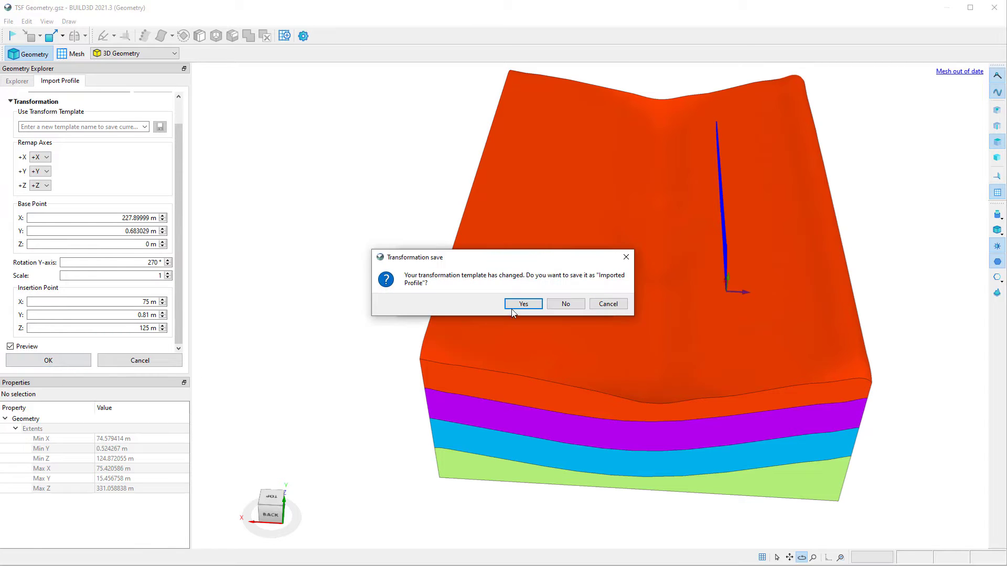
left_click(511, 307)
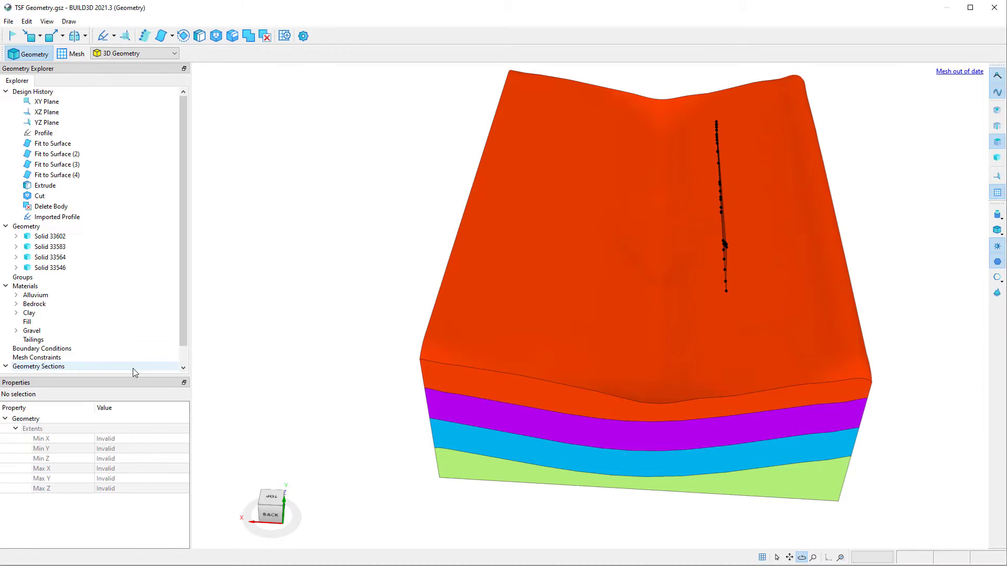
Extrude the imported profile with a slice distance of 75 m and inspect the preview on the terrain.
left_click(53, 218)
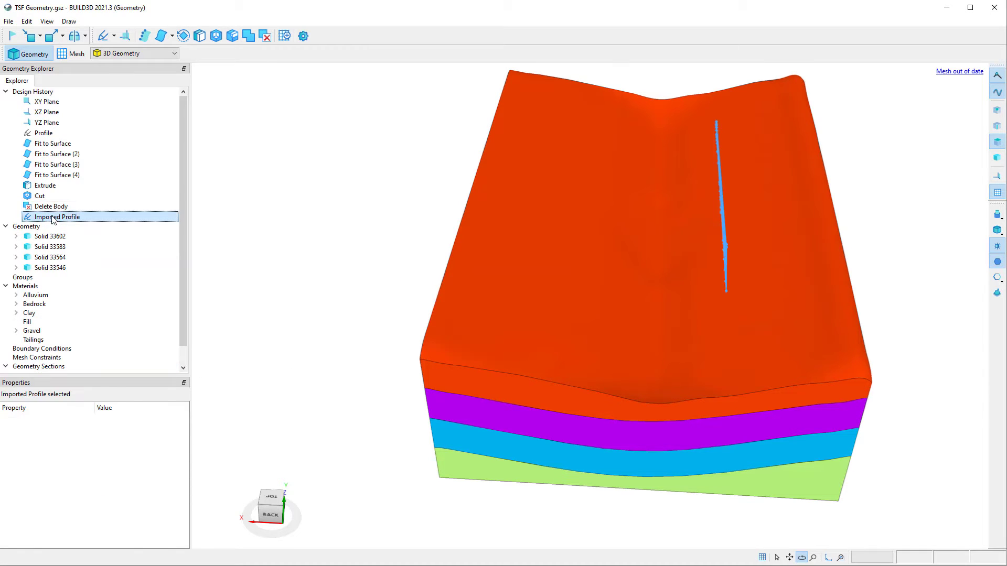
left_click(199, 41)
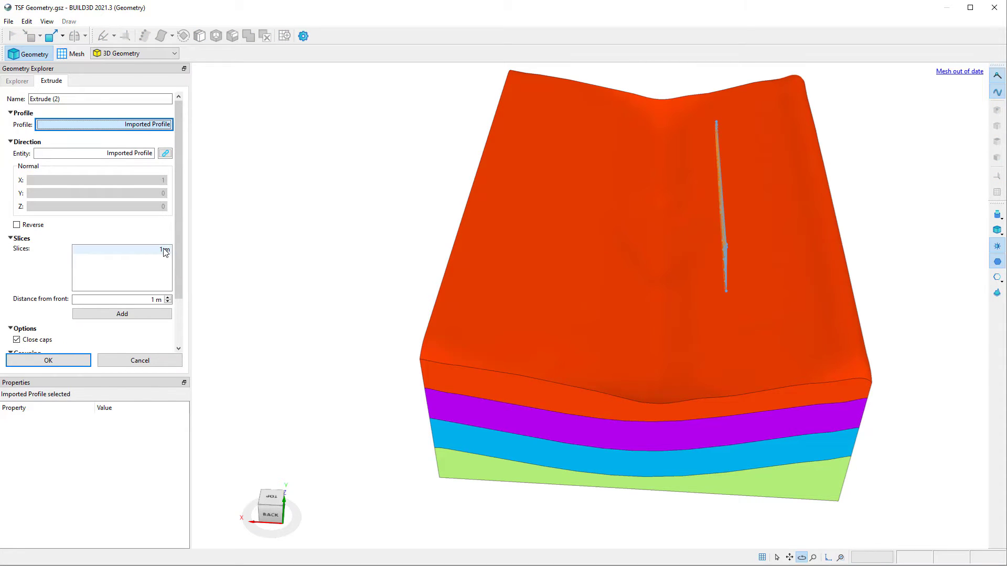
double_click(163, 250)
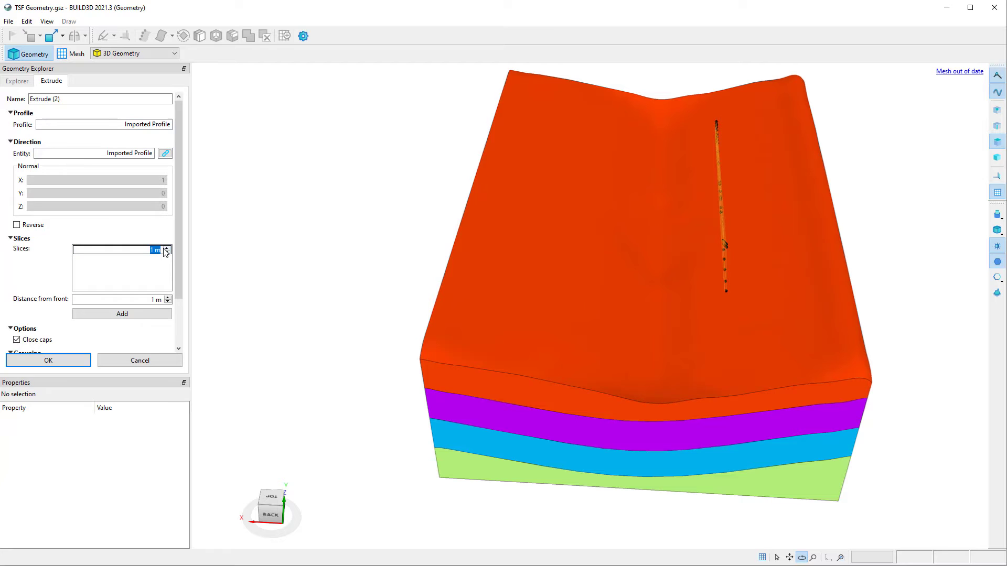
type("75")
key("Return")
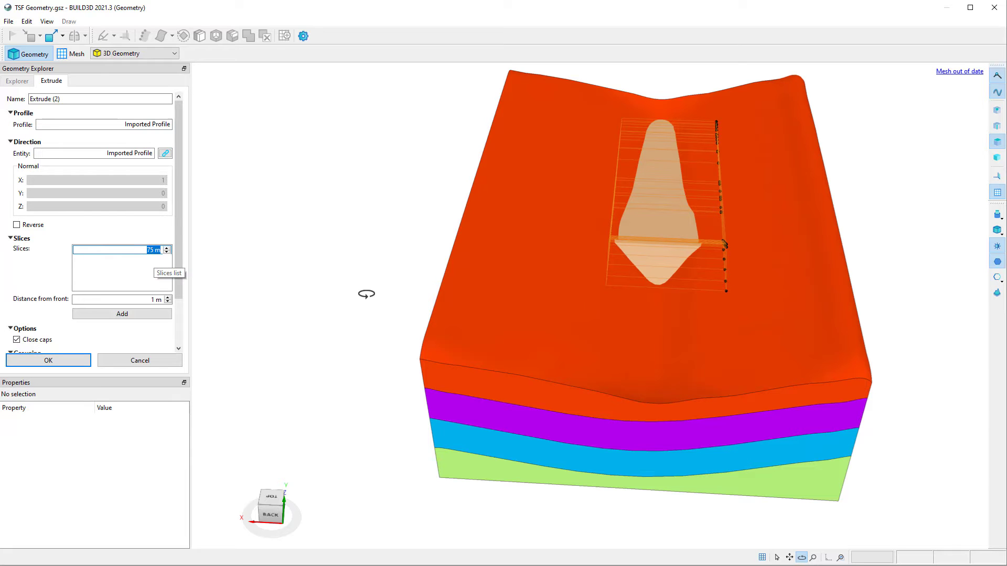
left_click_drag(475, 344, 452, 336)
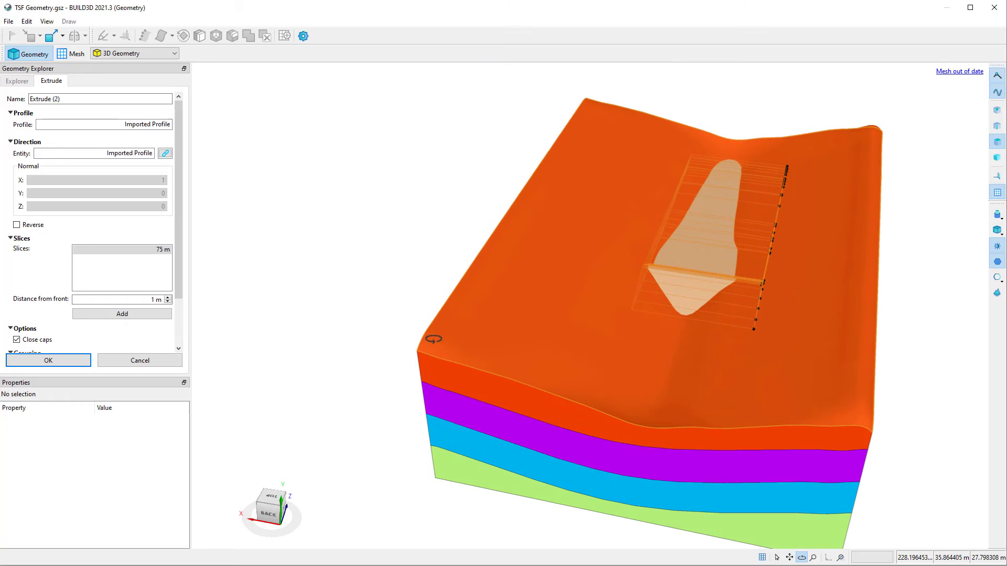